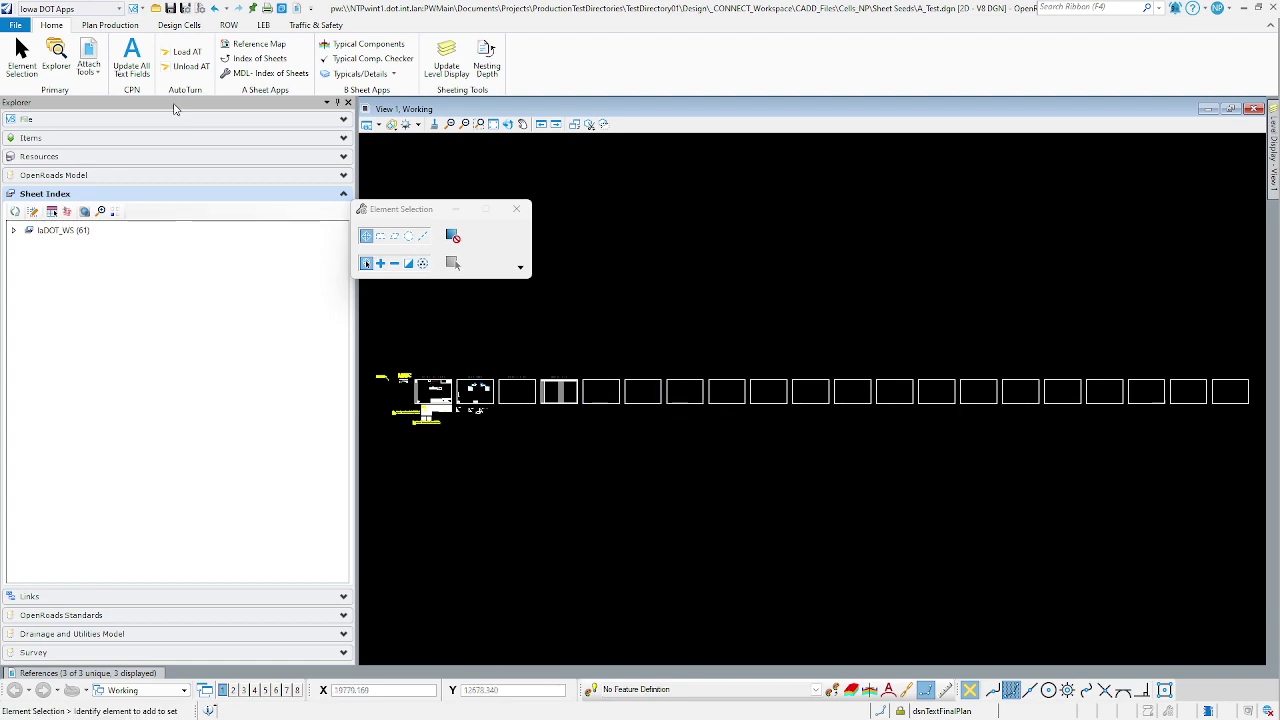
Launch the Reference Map tool from the Home tab, leaving the workflow unchanged
click(84, 10)
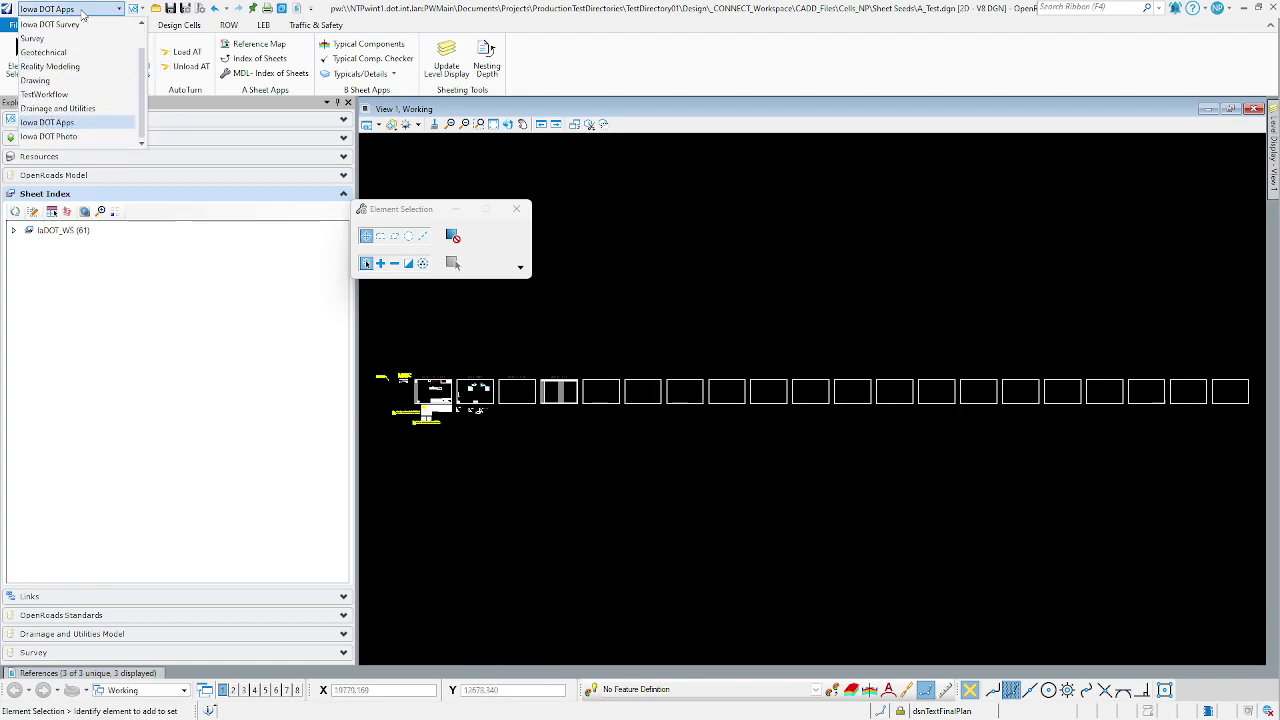
click(88, 124)
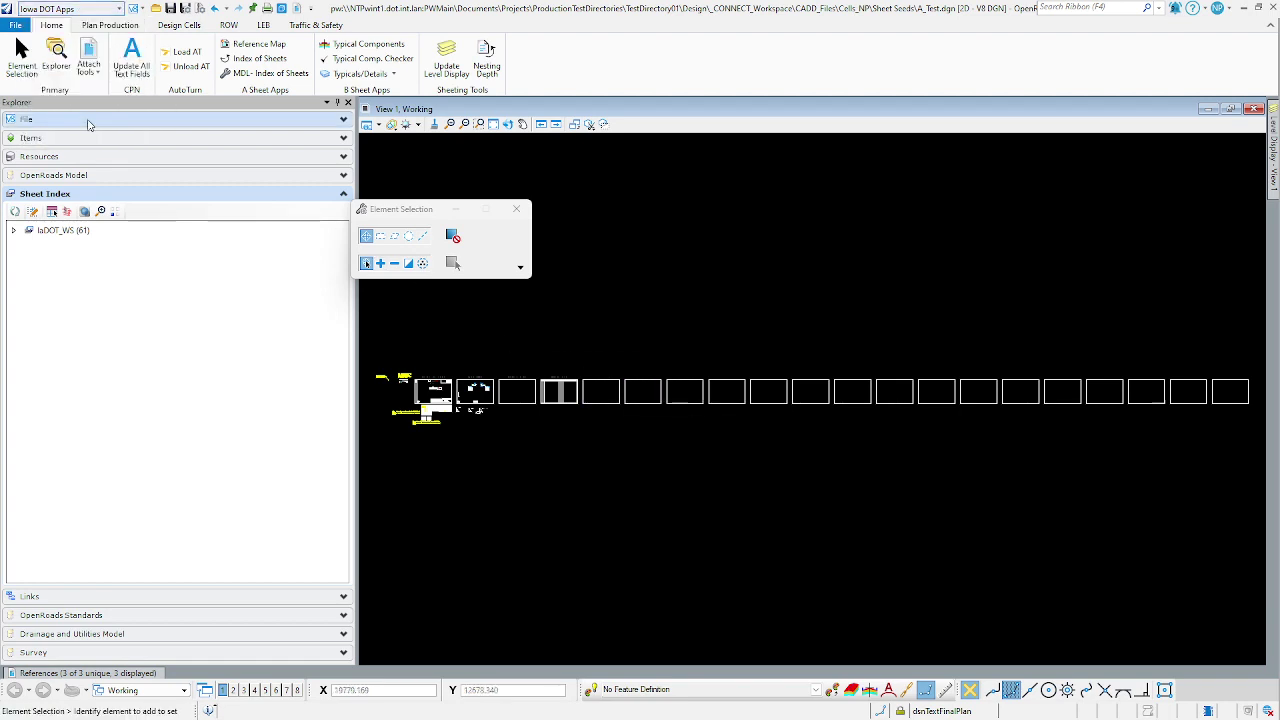
click(266, 47)
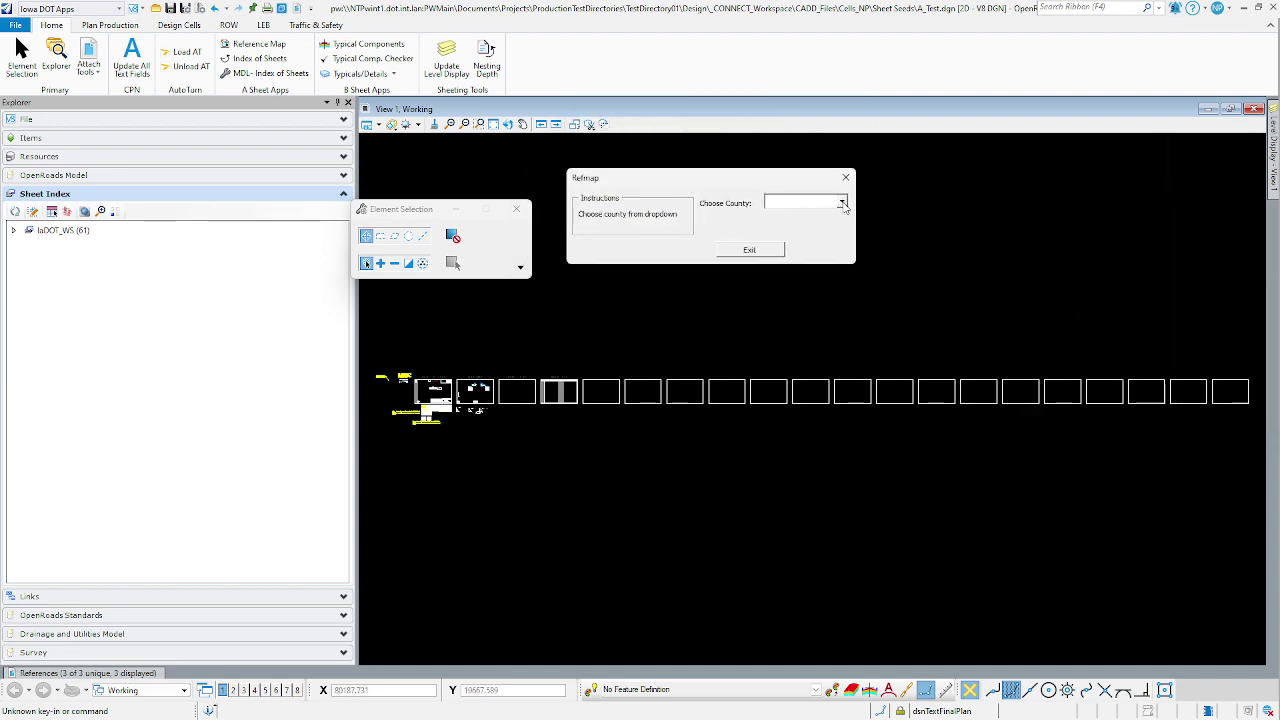
Set the county to BOONE, leave the city blank, and move the Refmap dialog aside
click(842, 203)
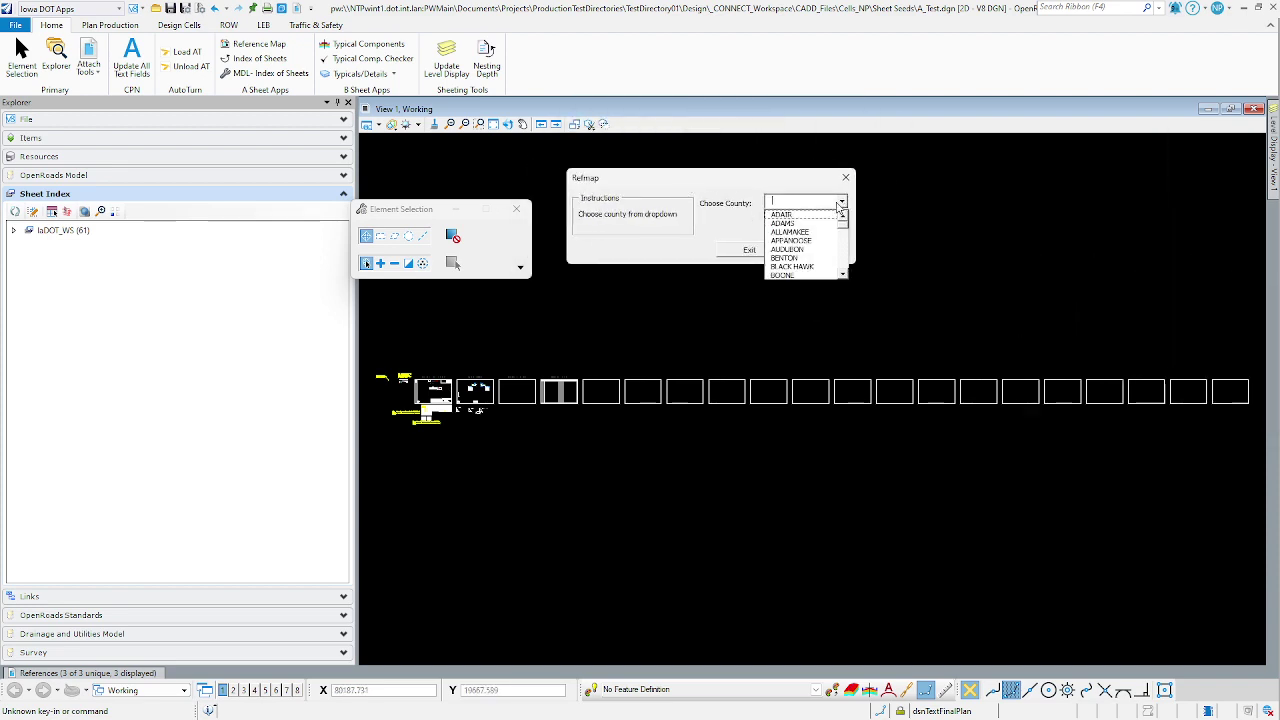
click(800, 275)
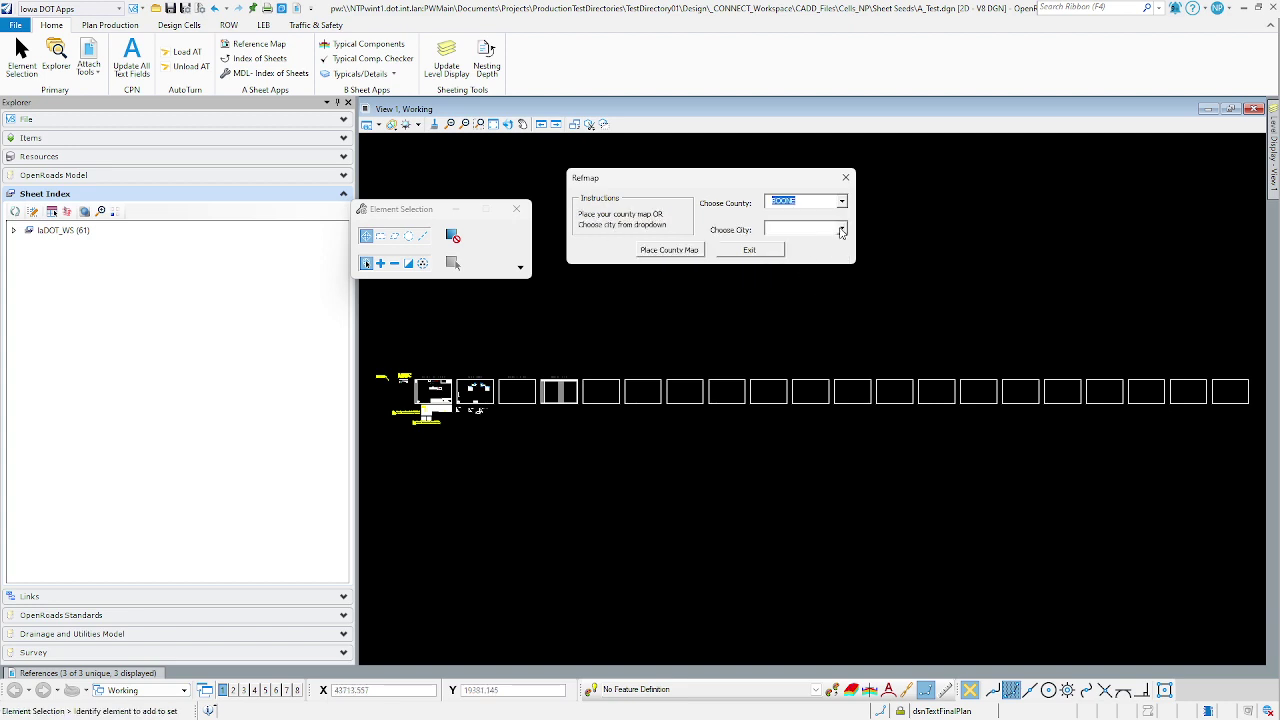
click(842, 229)
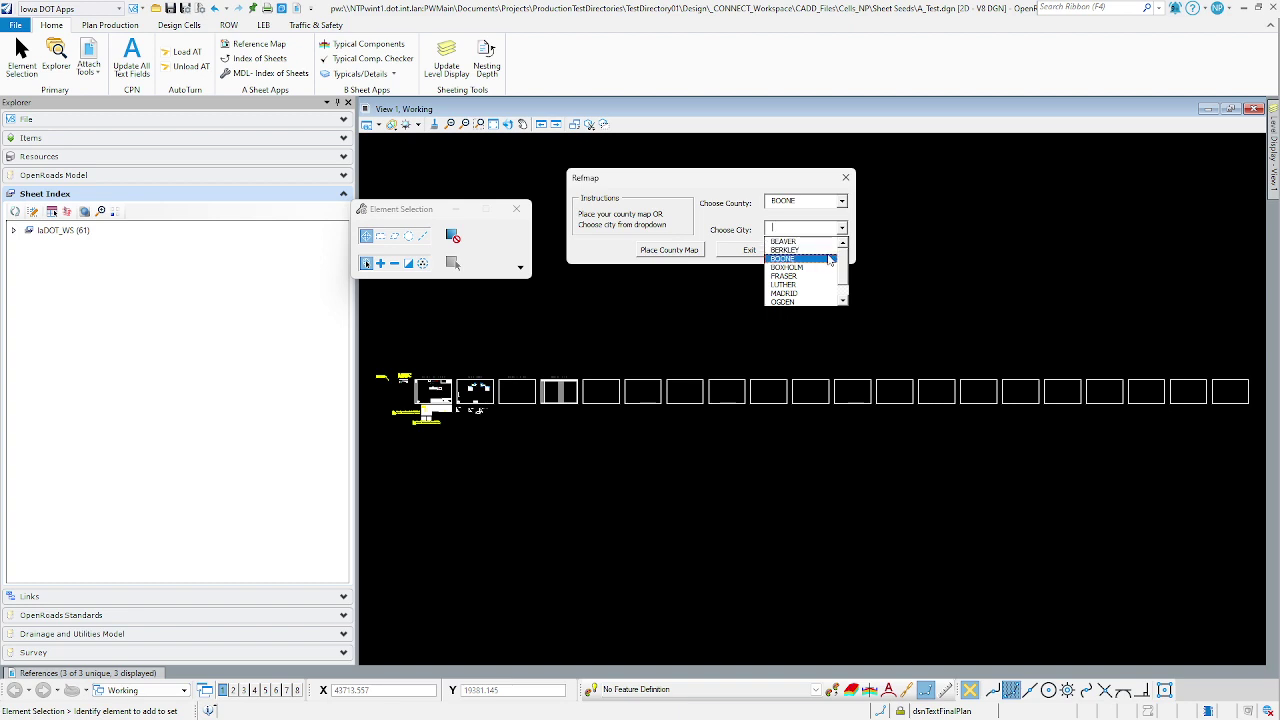
click(718, 227)
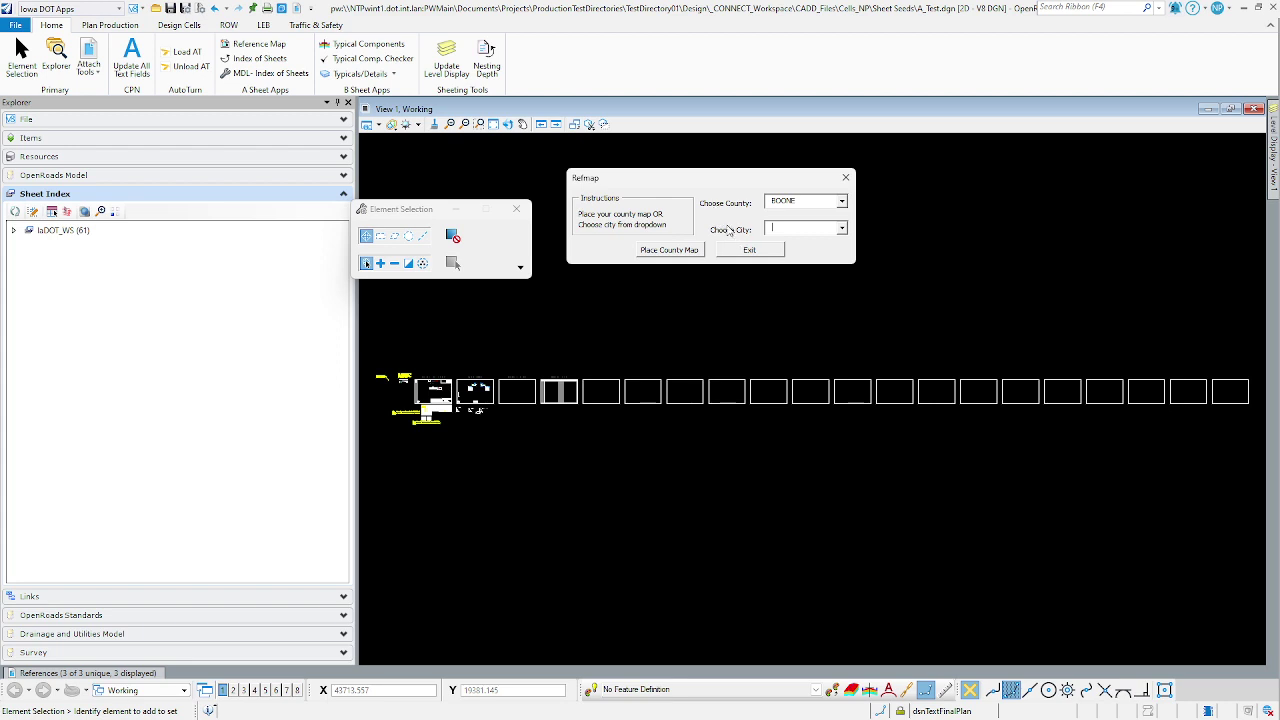
drag(647, 181, 677, 177)
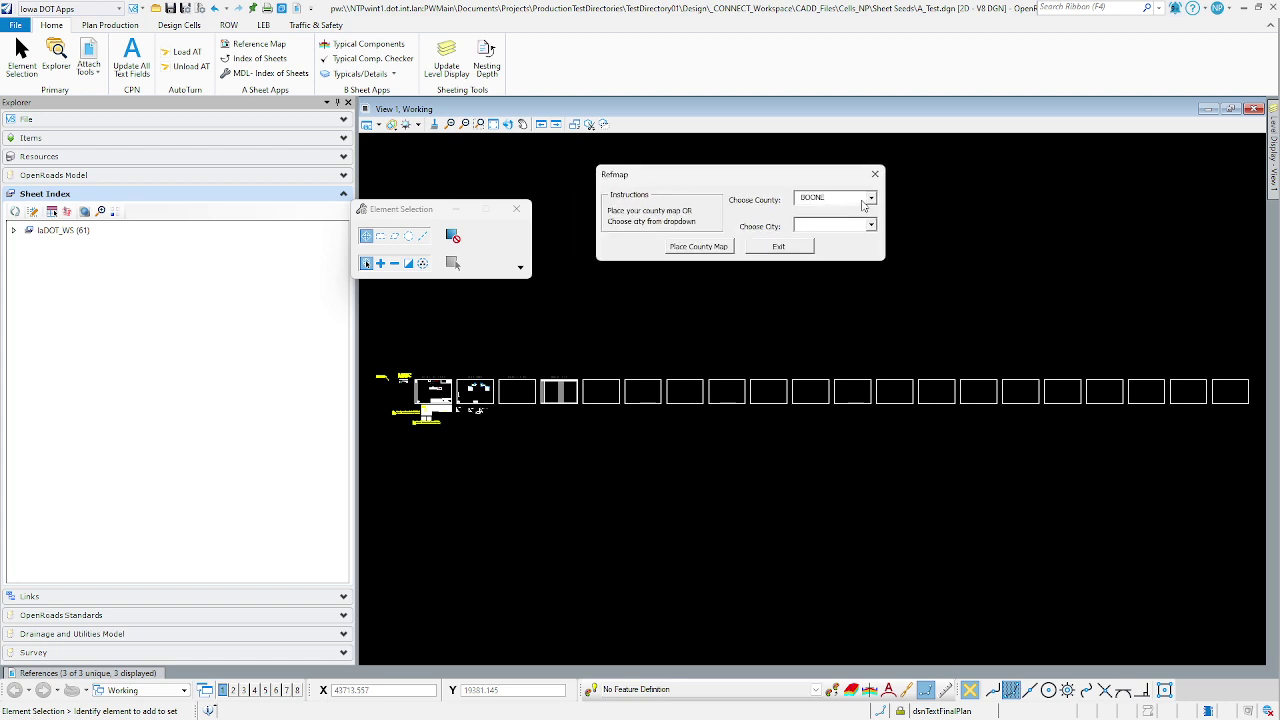
Place the BOONE county map to copy UC08.DGN and its location, then dismiss the message
click(703, 248)
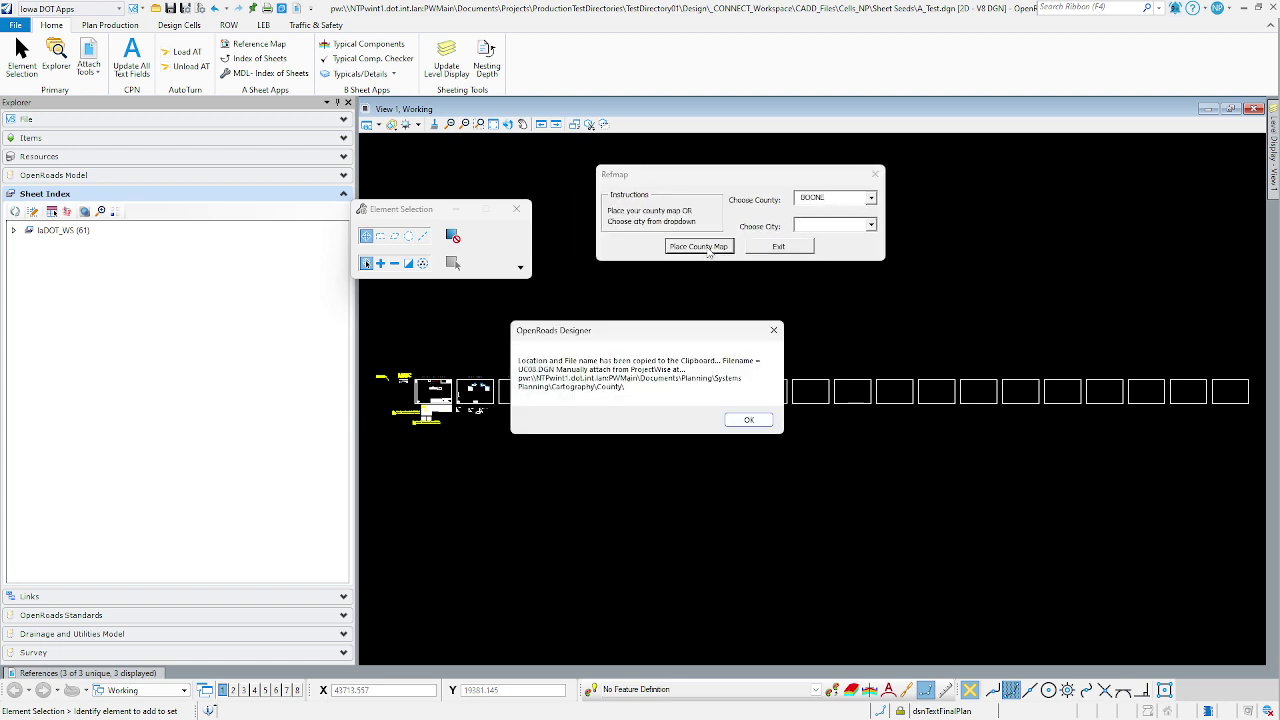
drag(565, 333, 660, 283)
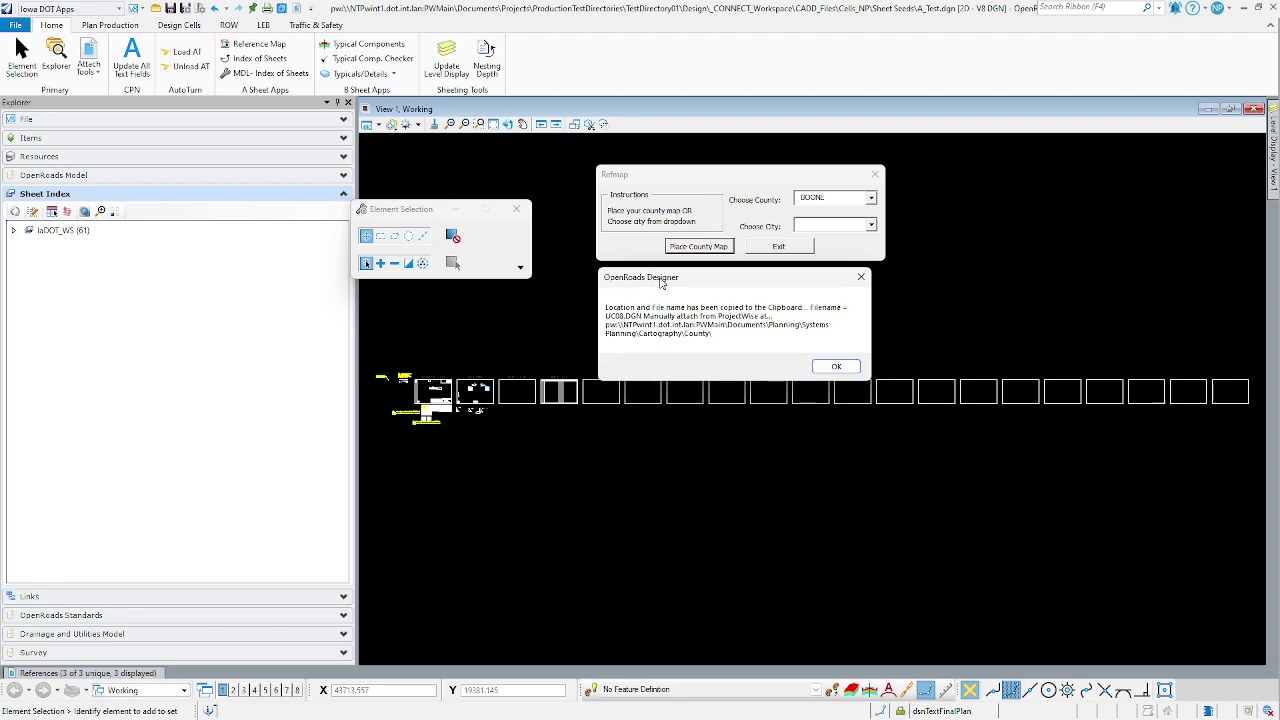
click(835, 368)
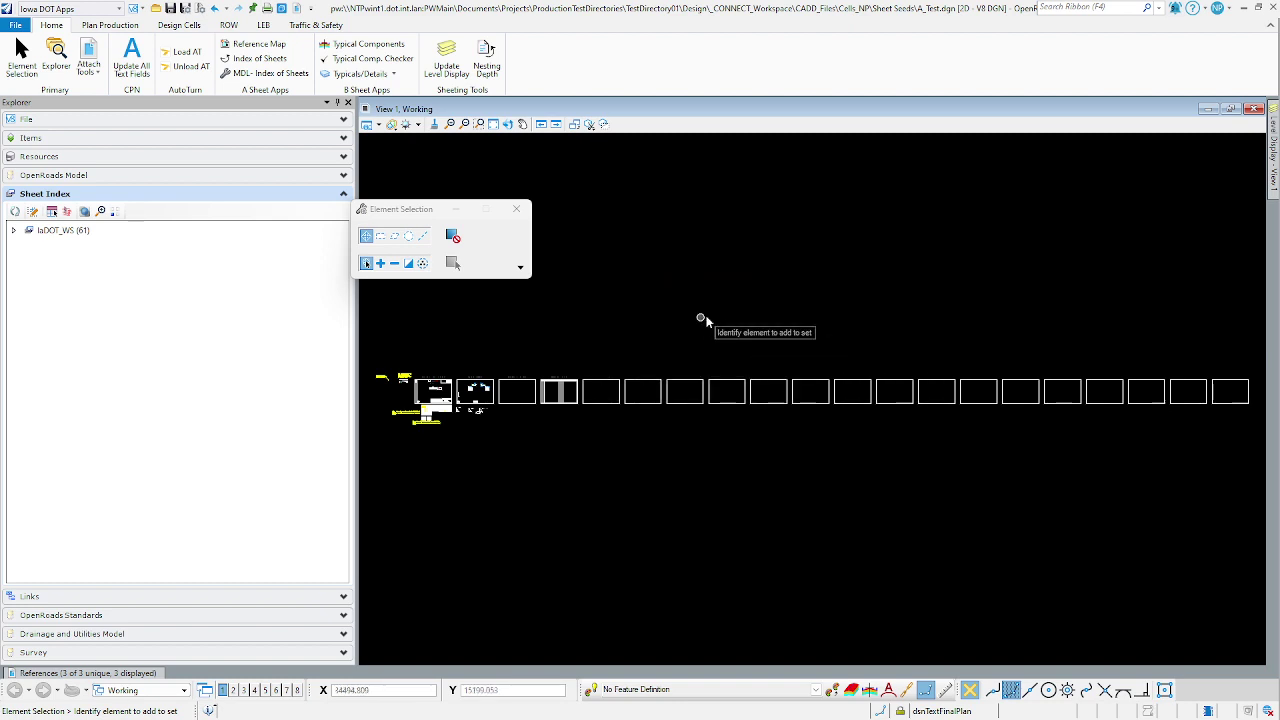
Search Attach Reference for the pasted UC08.DGN and select the SystemsPlanningMap_Storage1 Boone result
click(137, 673)
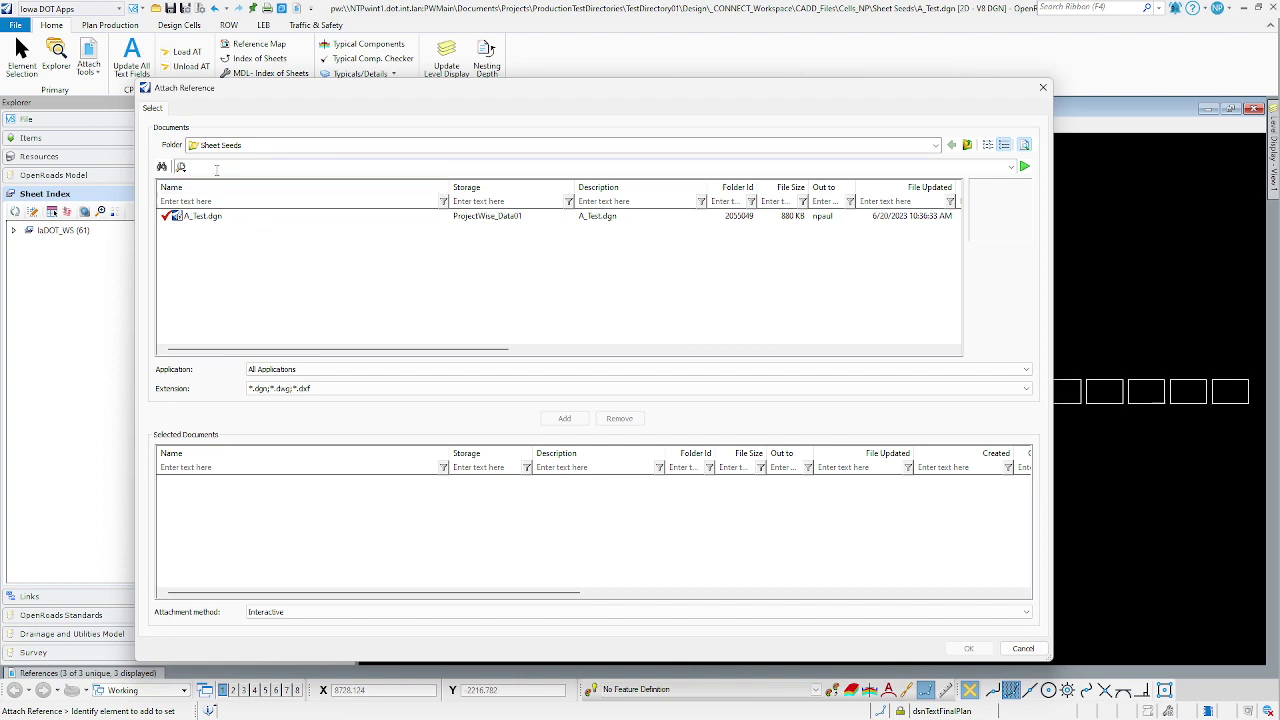
right_click(195, 166)
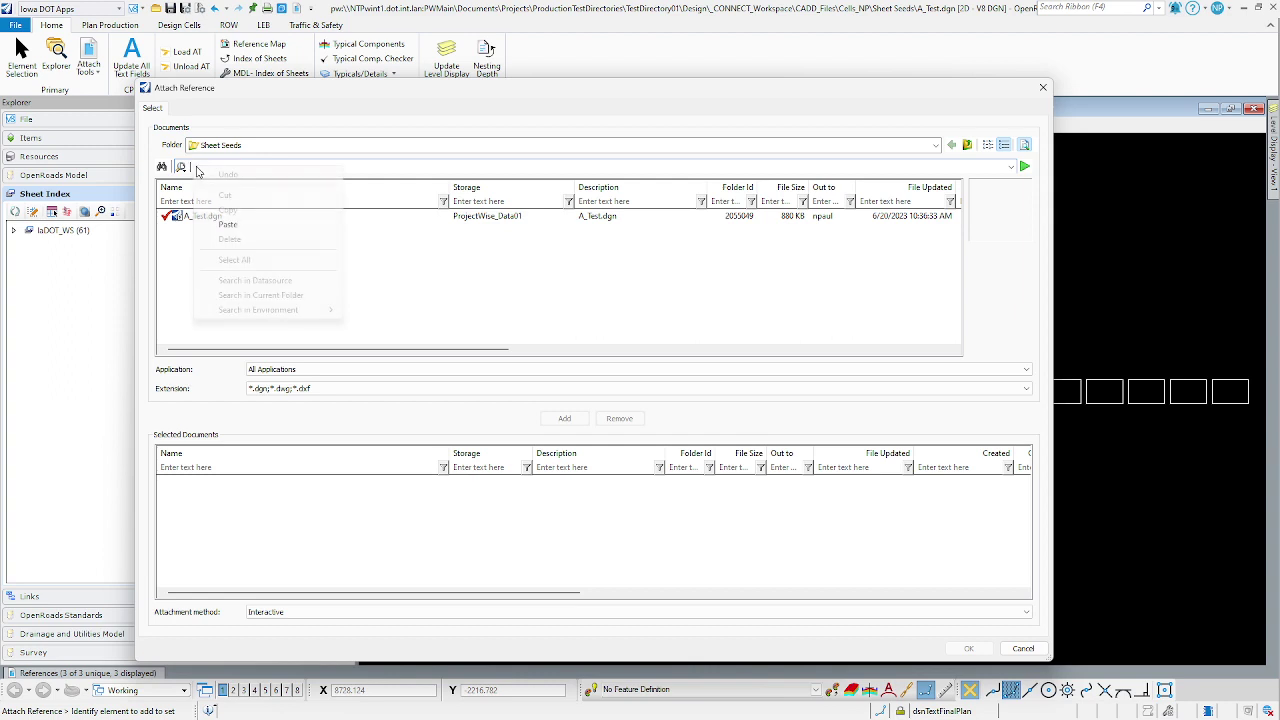
click(232, 225)
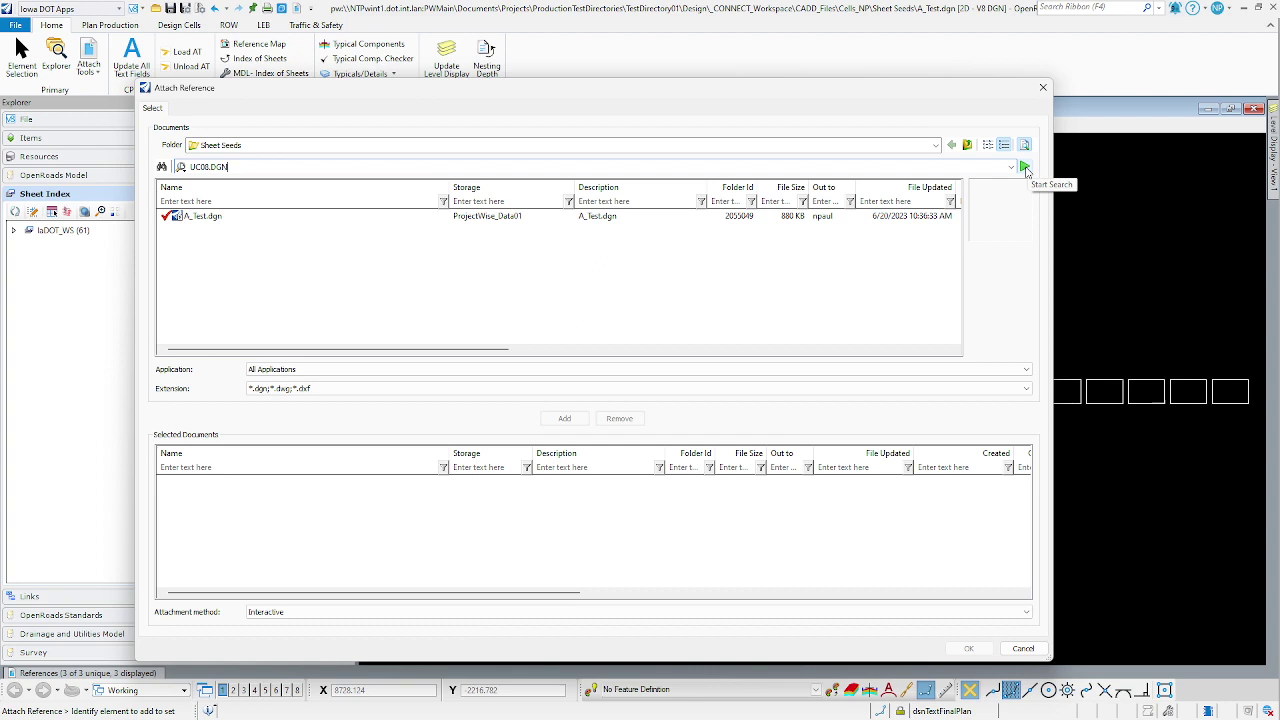
click(1025, 168)
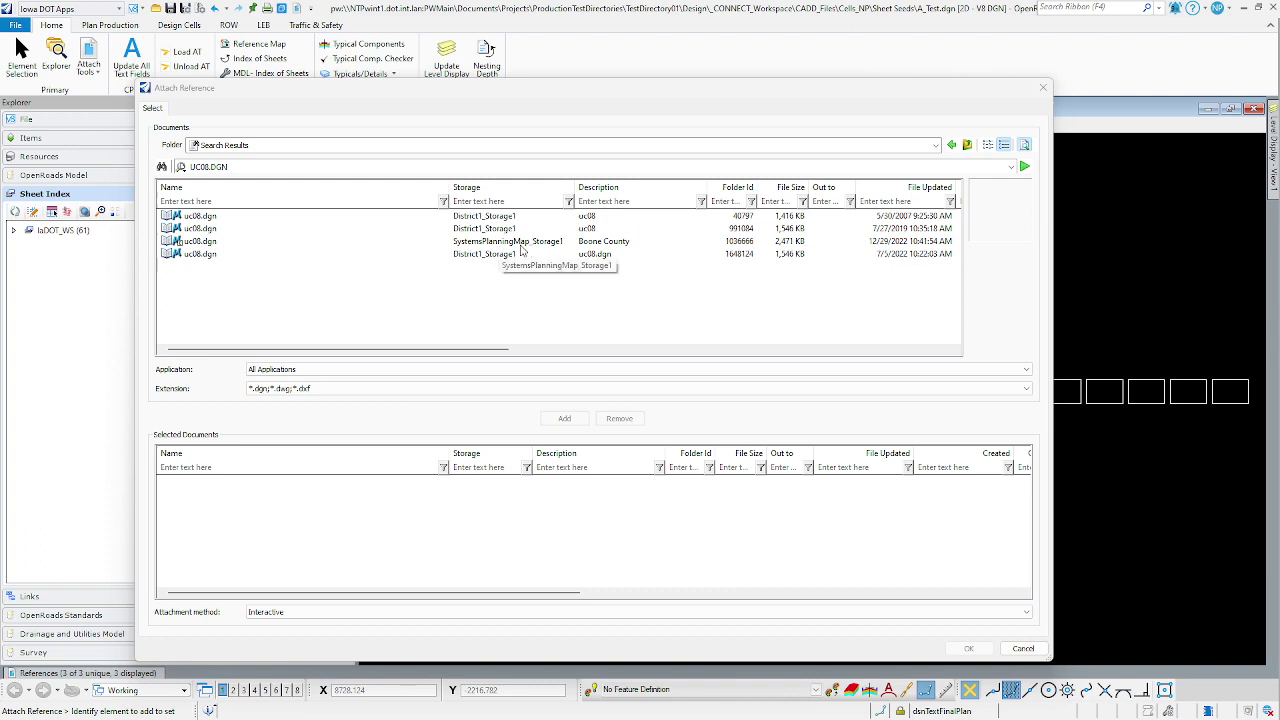
click(548, 244)
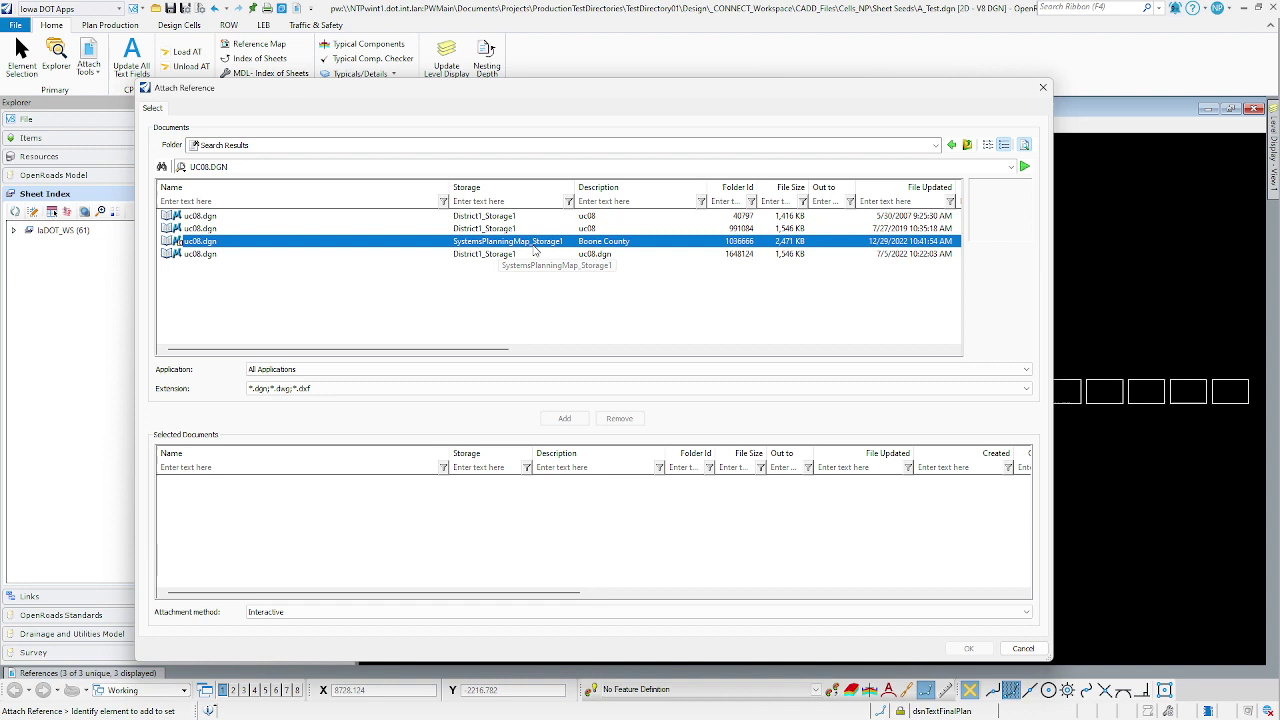
Add the Boone County uc08.dgn and attach it using the Default model
click(563, 420)
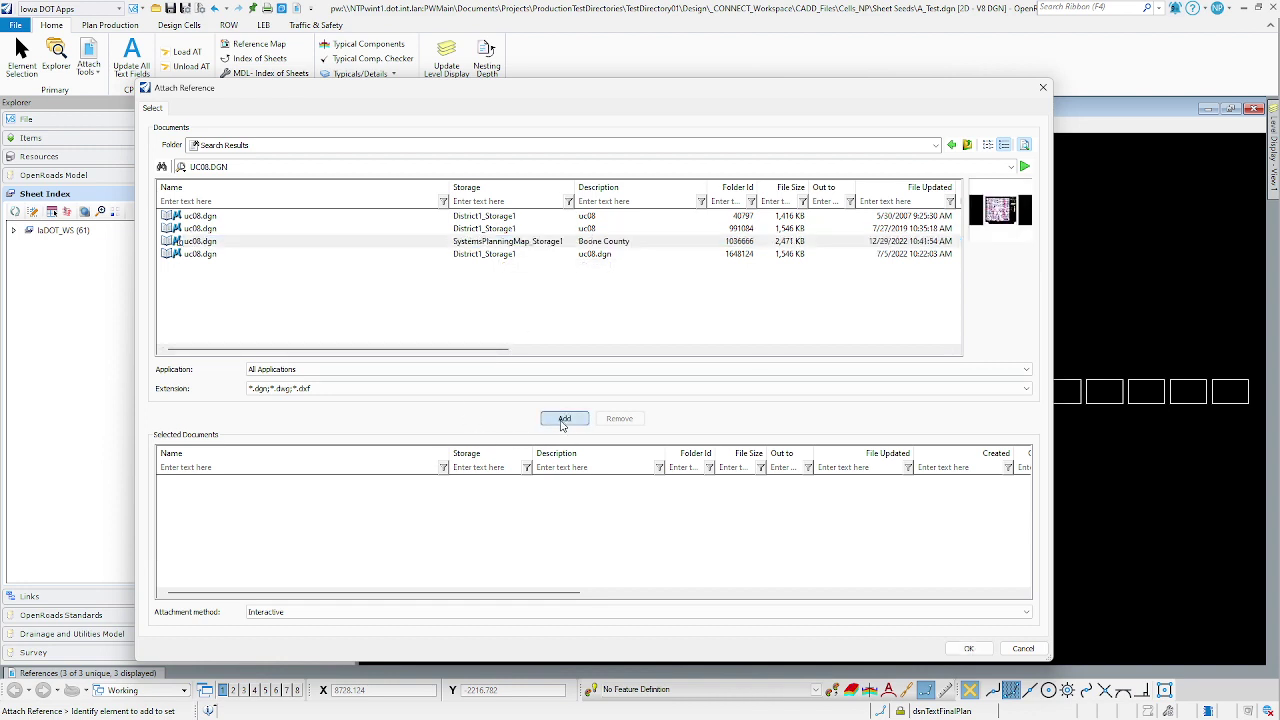
click(968, 648)
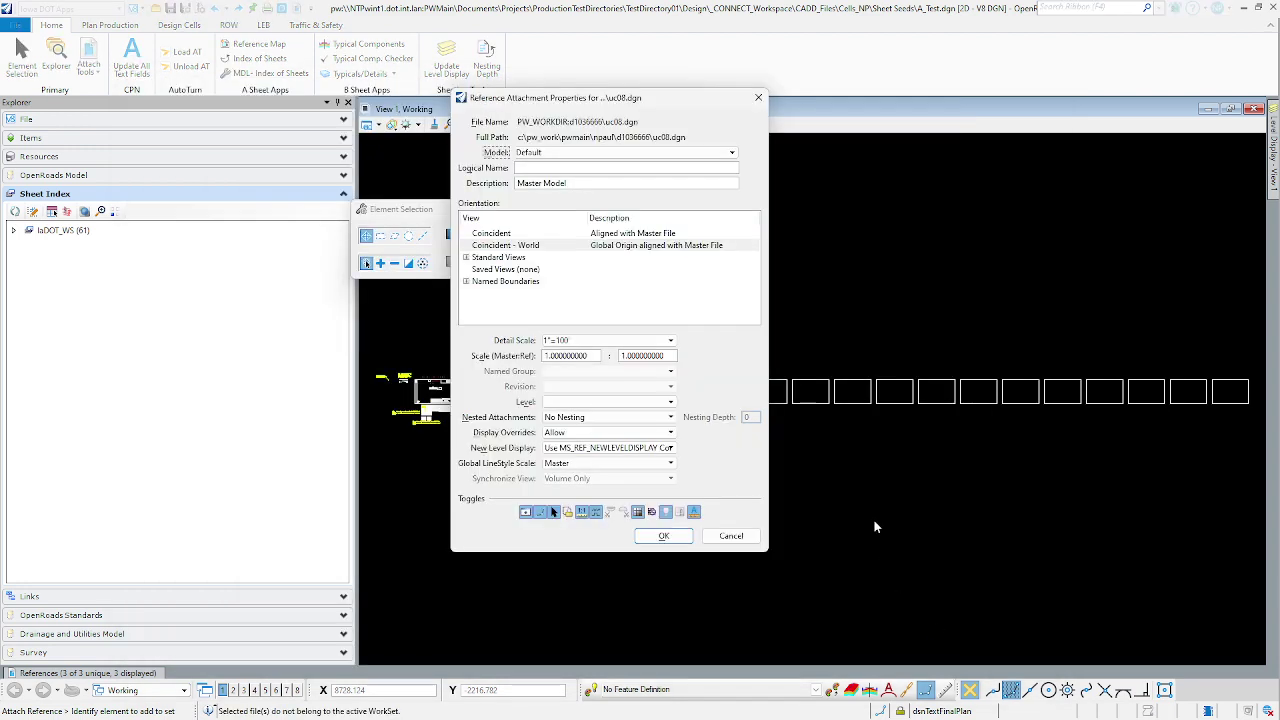
click(586, 153)
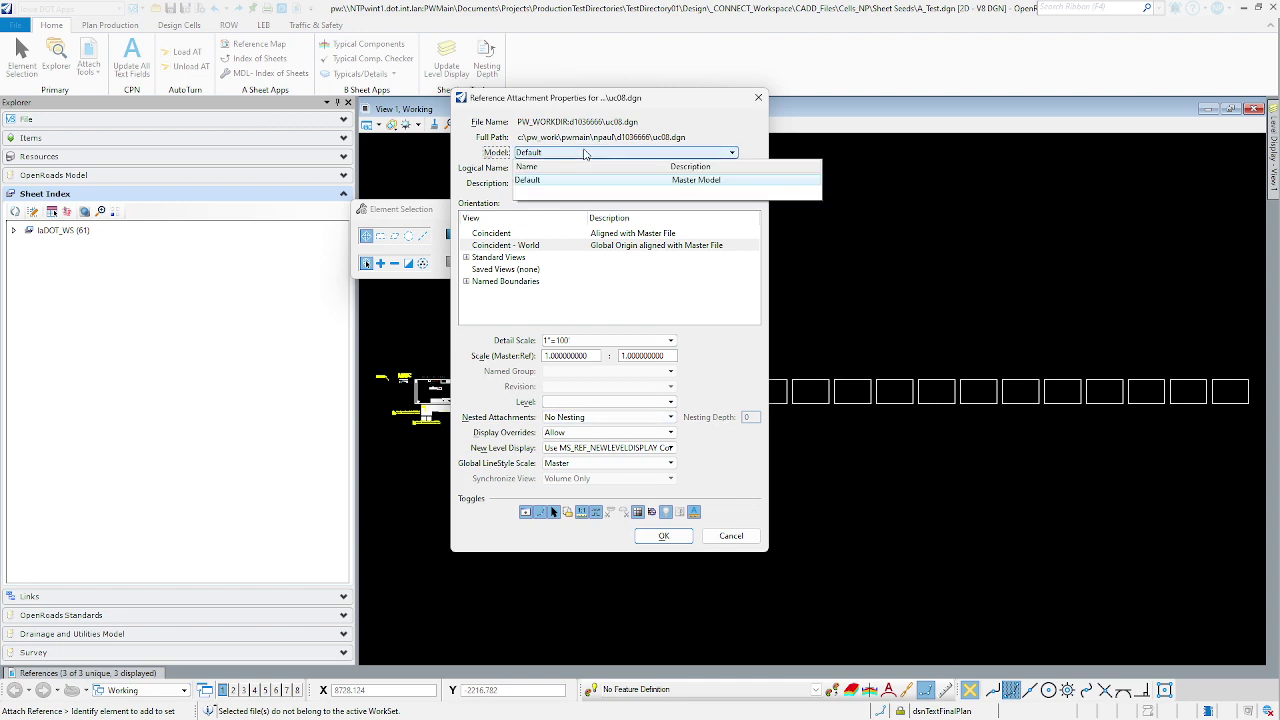
click(525, 183)
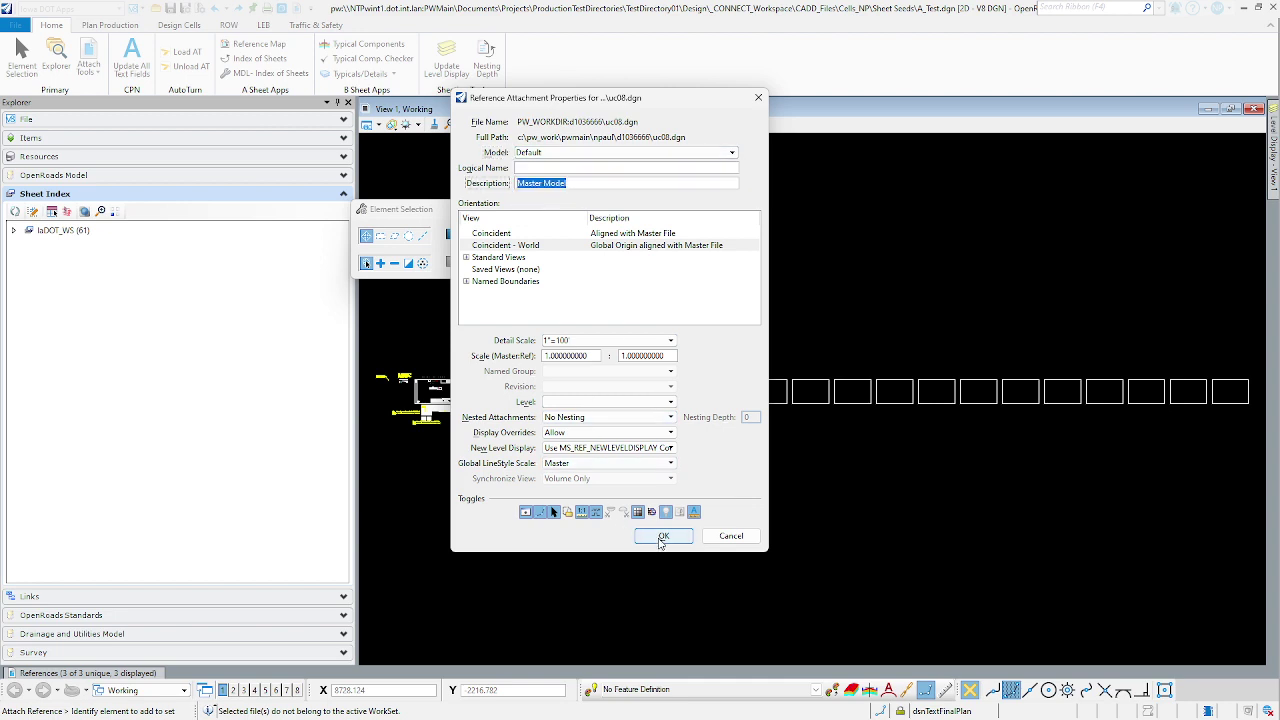
click(662, 537)
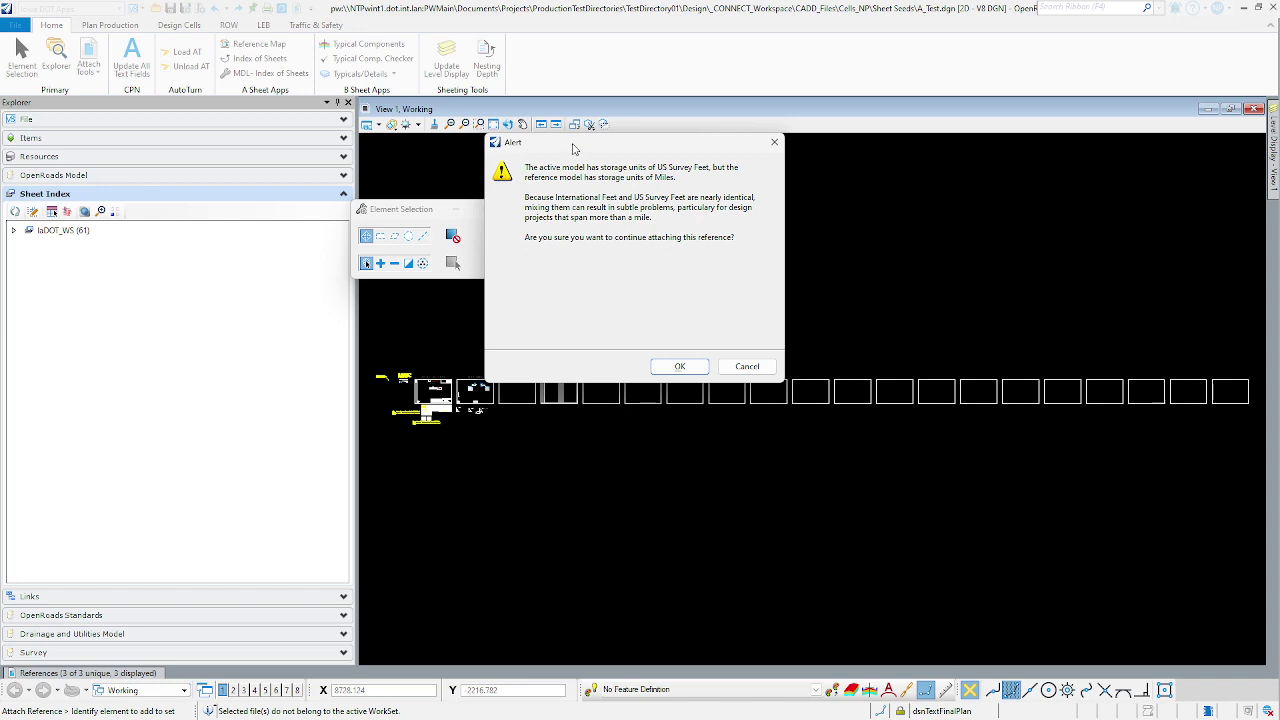
Move the US Survey Feet versus Miles units alert out of the way
drag(573, 148, 701, 194)
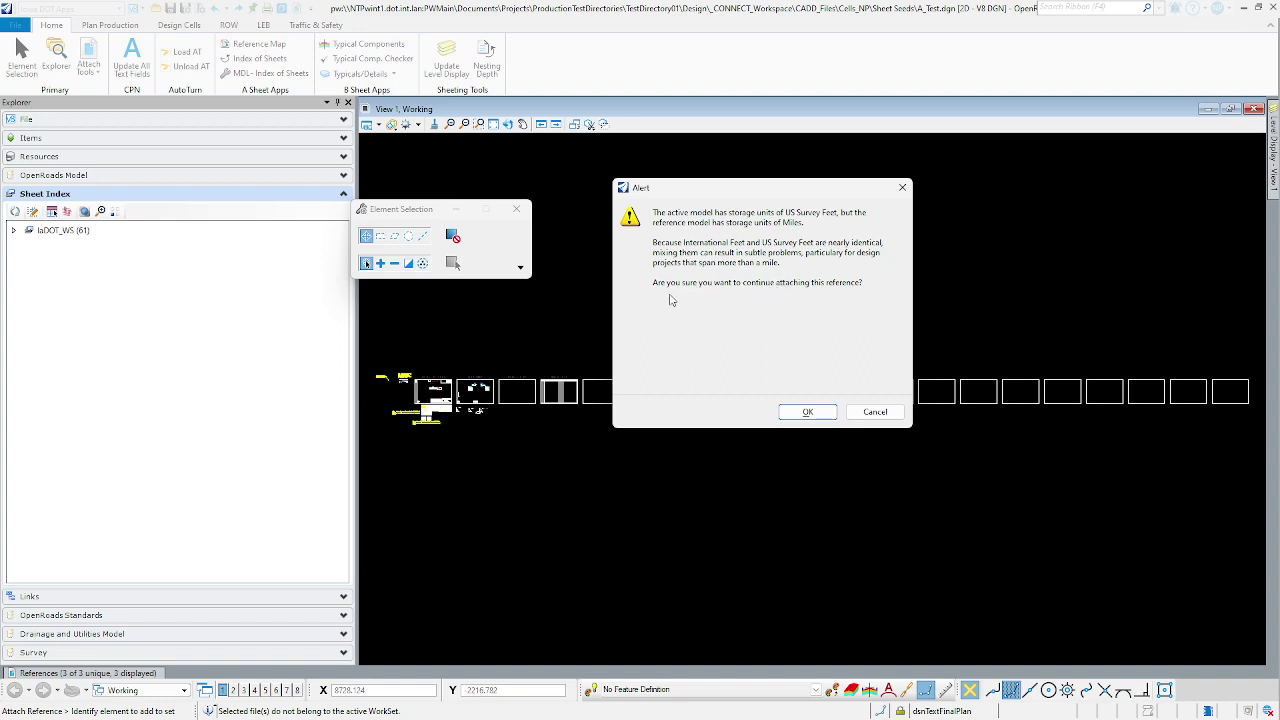
Confirm the attachment despite the unit mismatch and fit the whole drawing in view
click(807, 412)
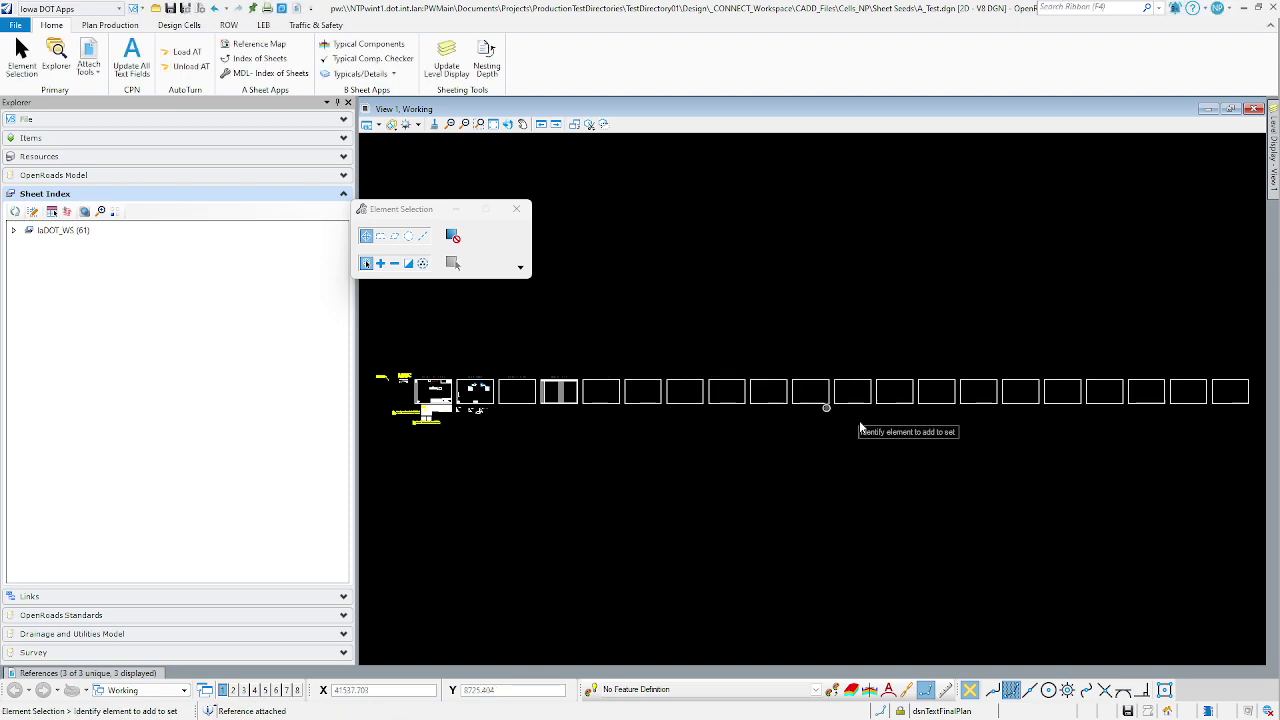
scroll(843, 348, down, 4)
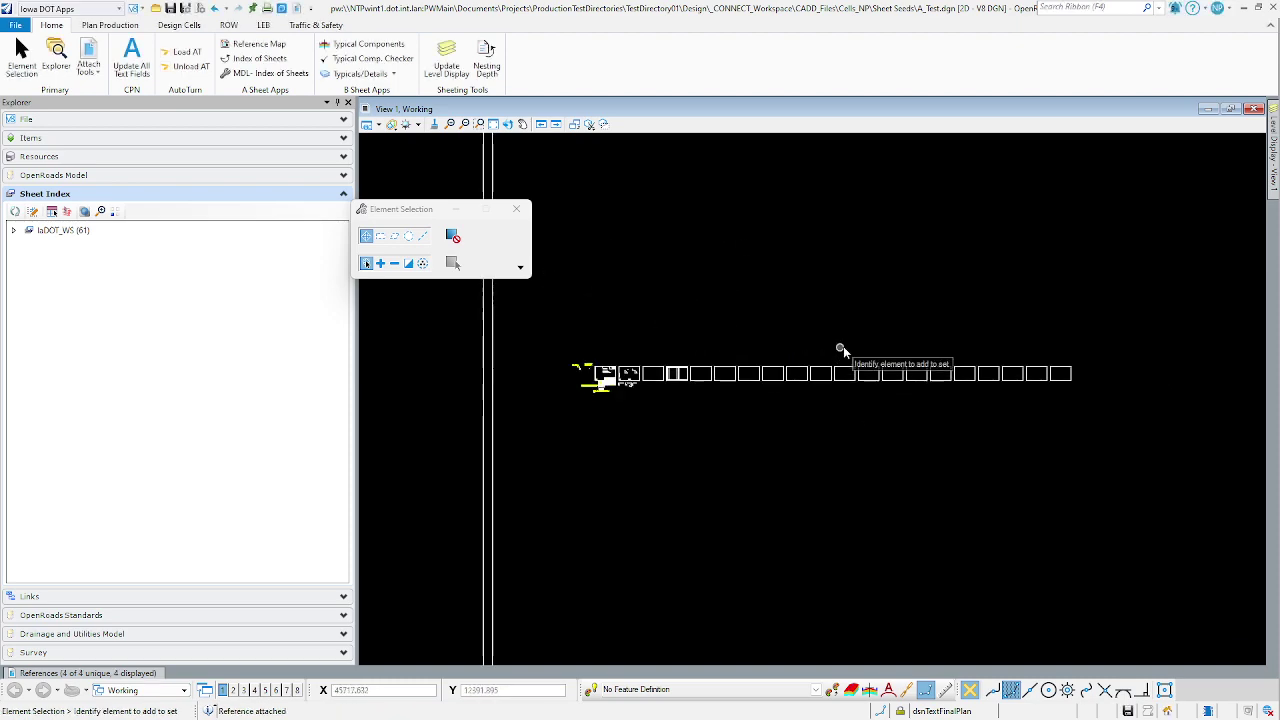
scroll(856, 345, down, 3)
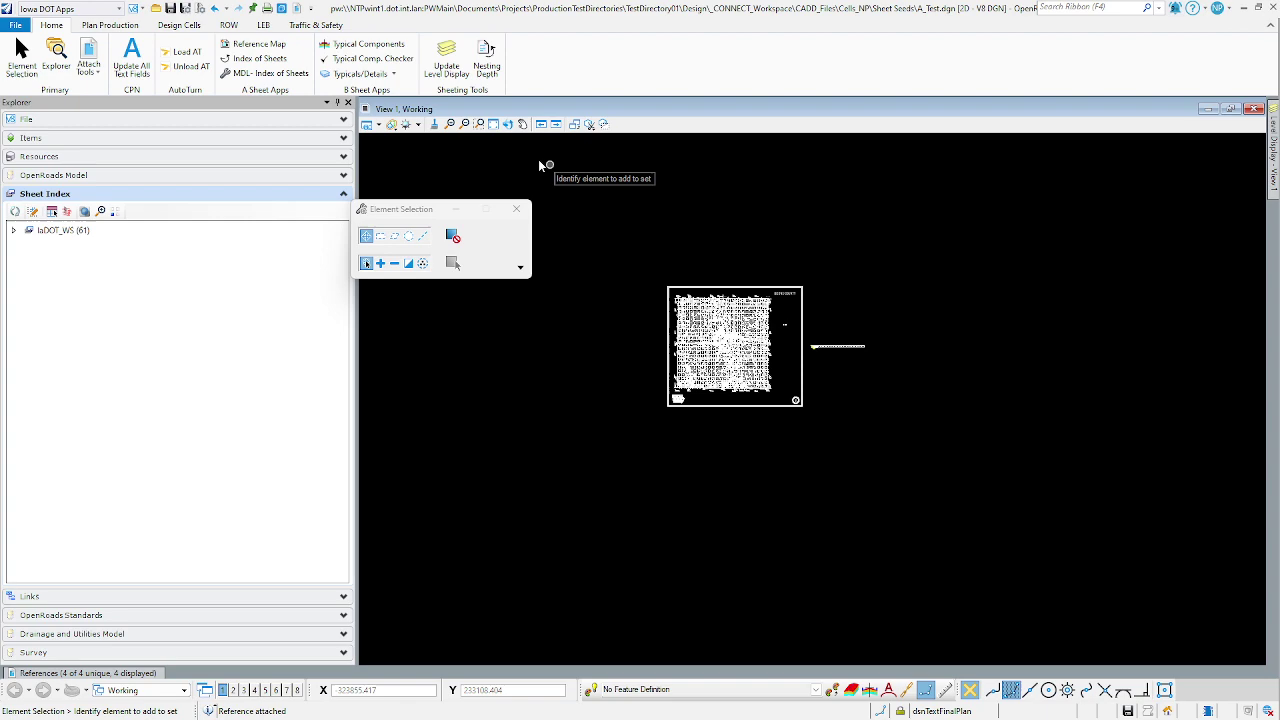
click(493, 124)
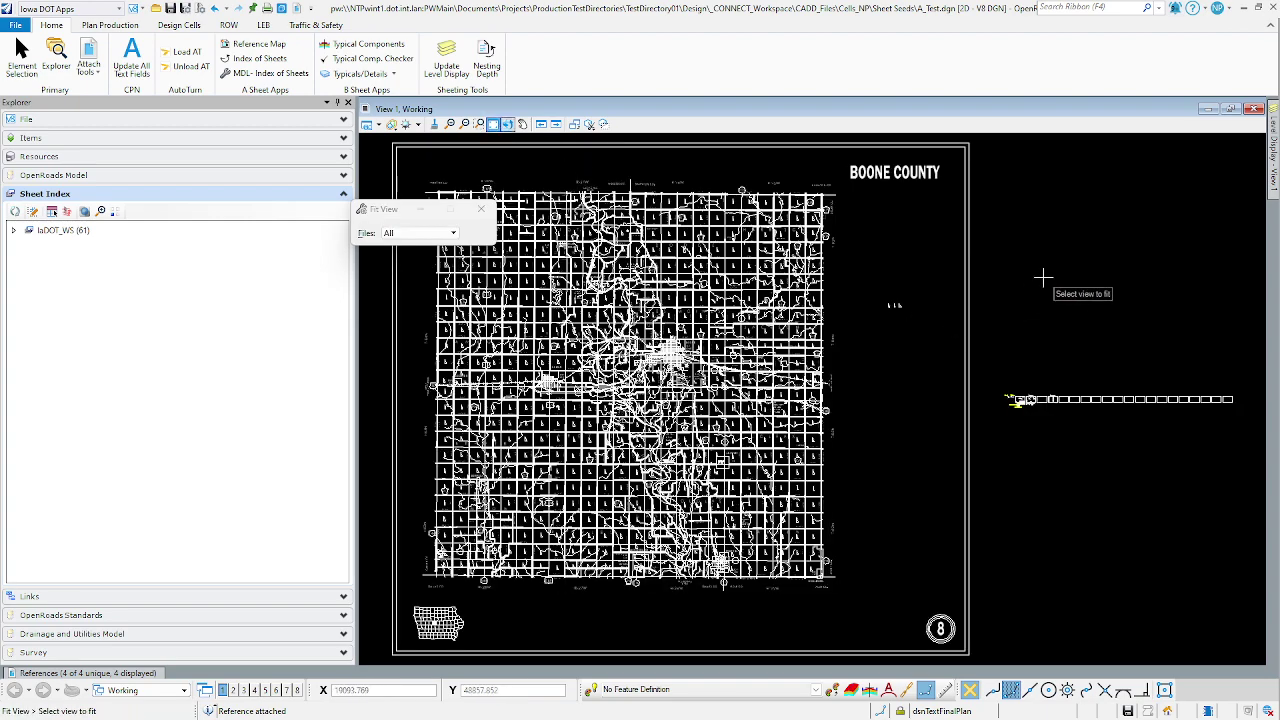
Zoom and pan over the Boone County map, then show the References list
scroll(580, 390, down, 4)
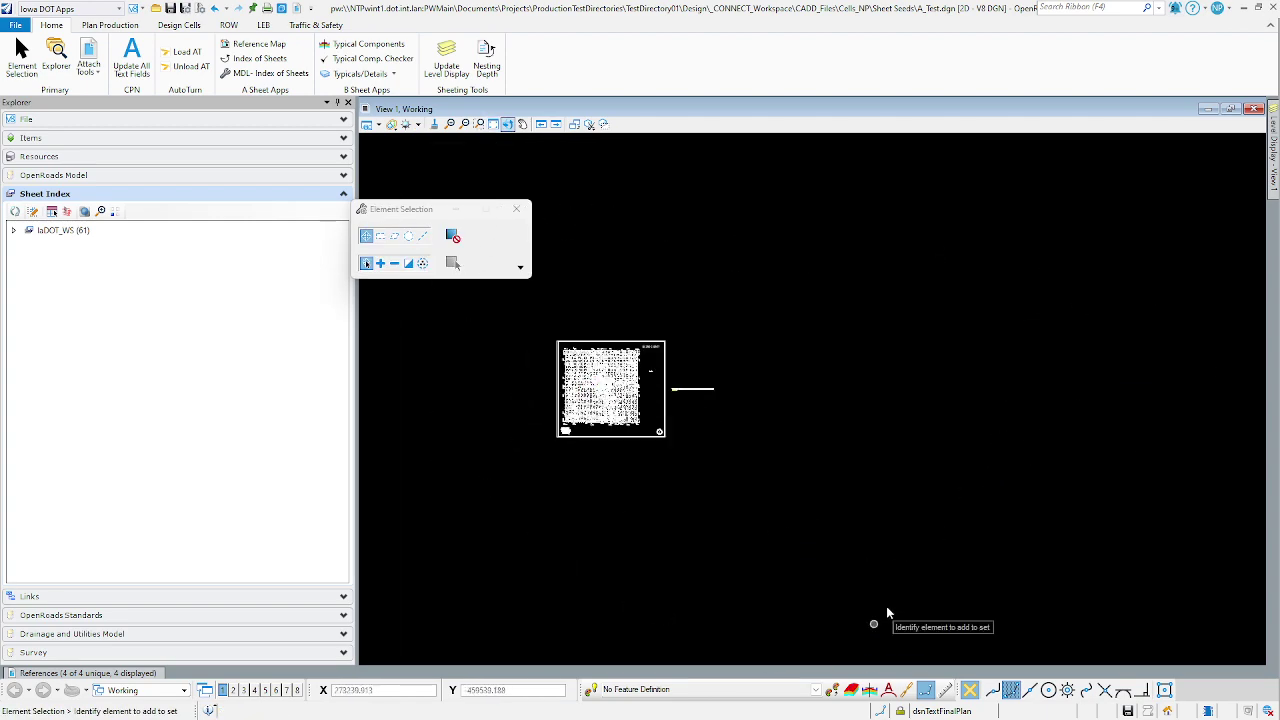
scroll(550, 350, down, 3)
scroll(514, 337, up, 5)
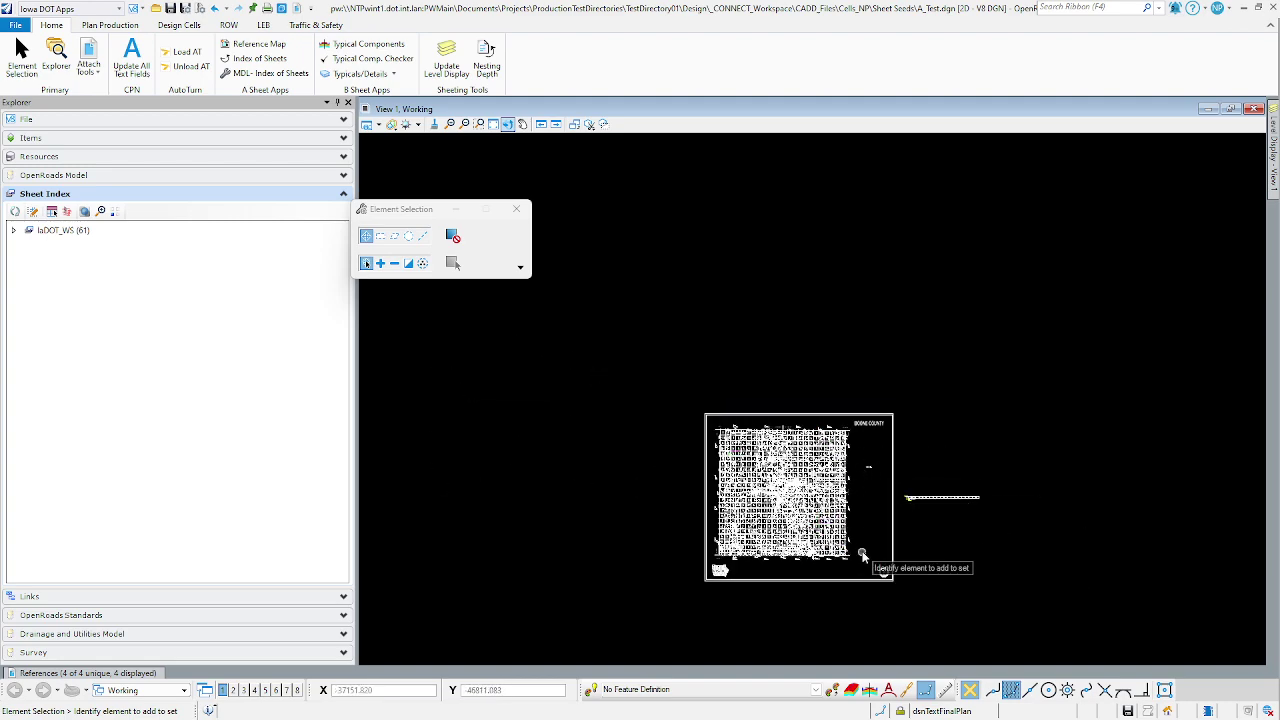
middle_drag(890, 518, 776, 394)
scroll(708, 419, up, 3)
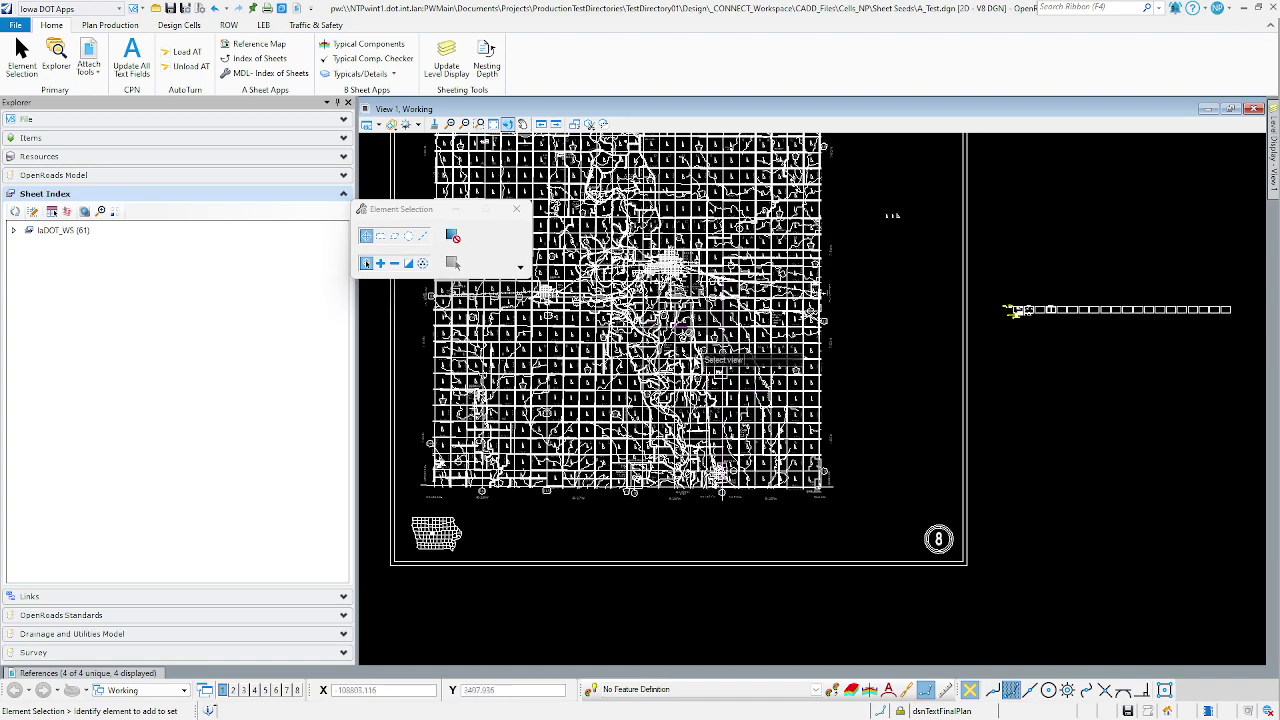
scroll(712, 330, down, 3)
scroll(790, 322, up, 2)
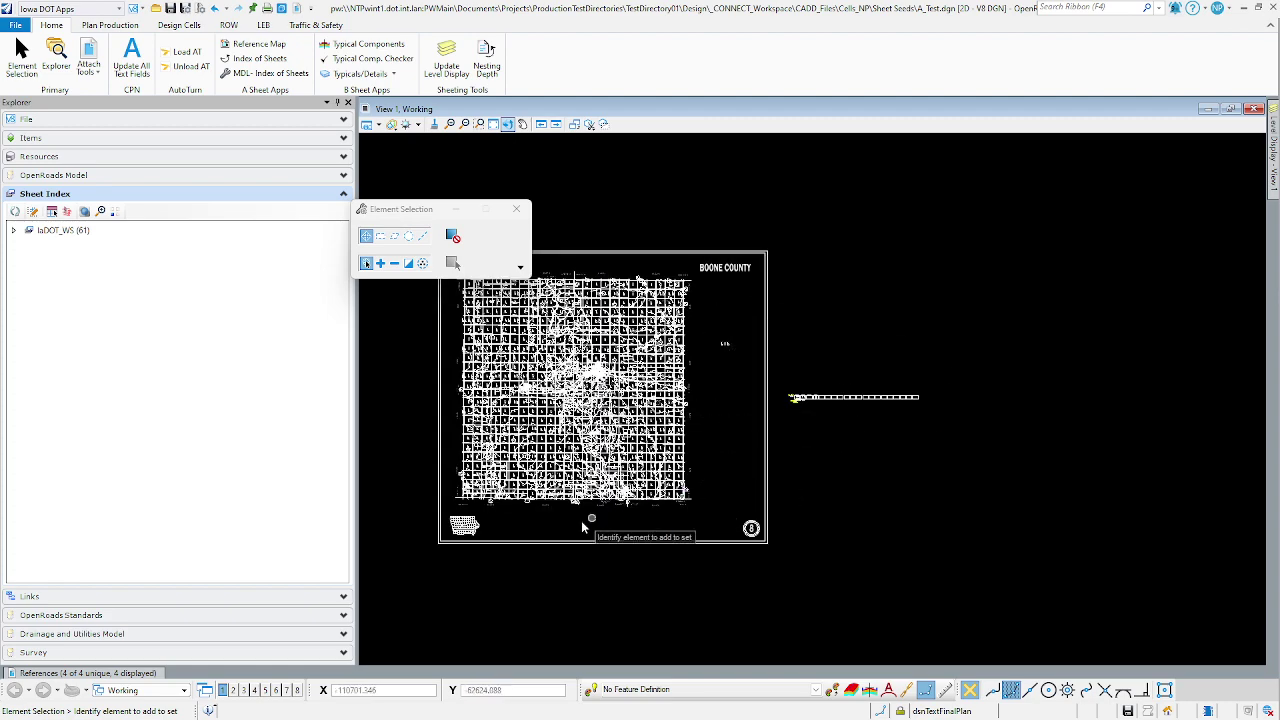
scroll(472, 548, up, 4)
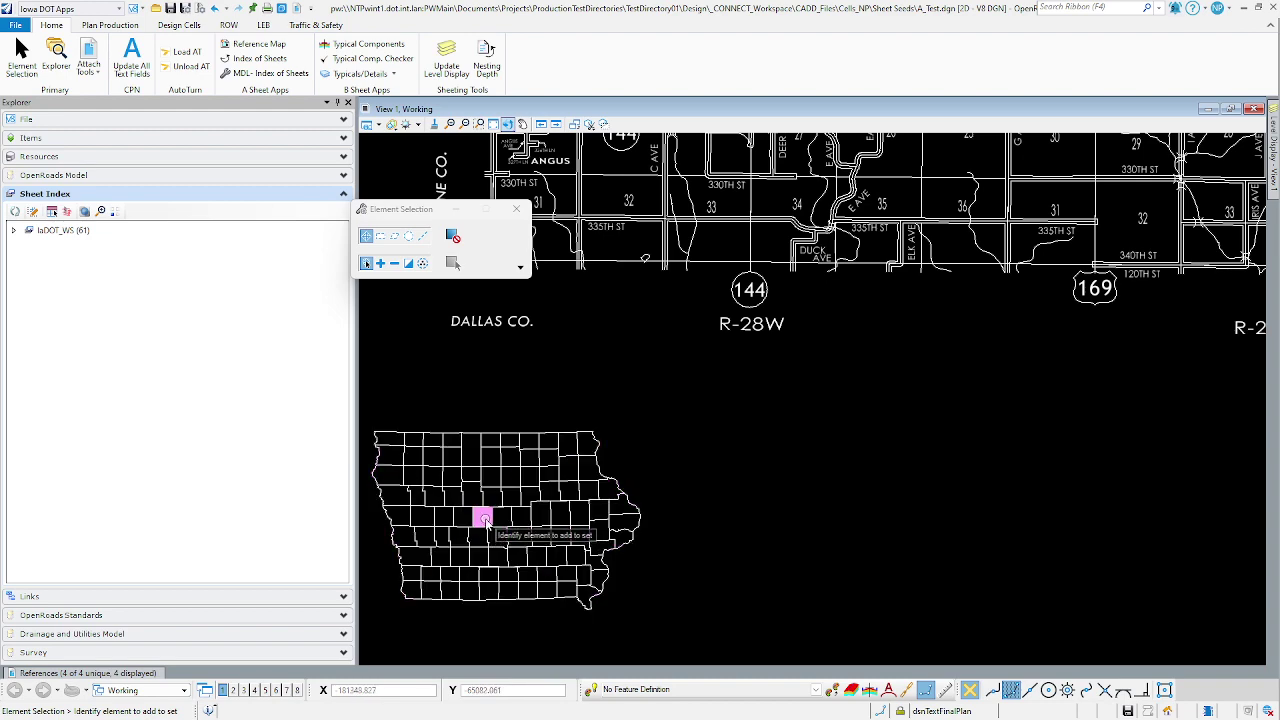
scroll(615, 435, down, 10)
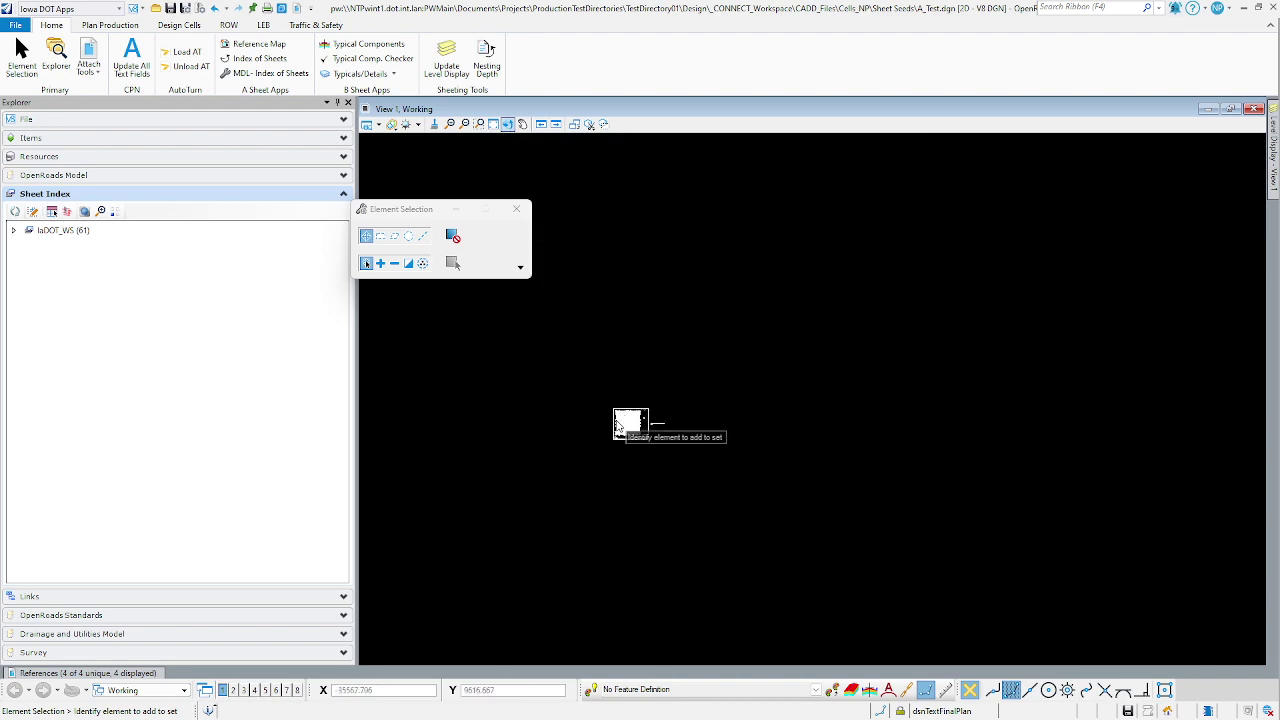
scroll(623, 406, down, 2)
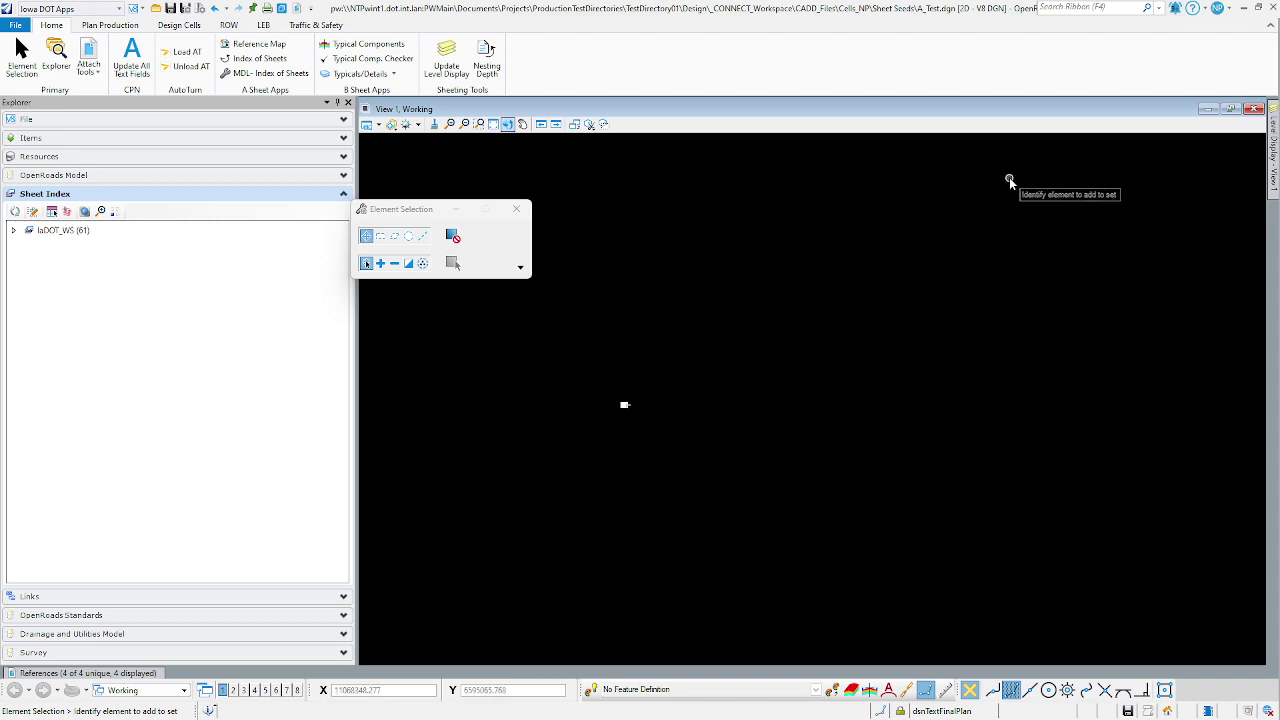
scroll(622, 407, up, 8)
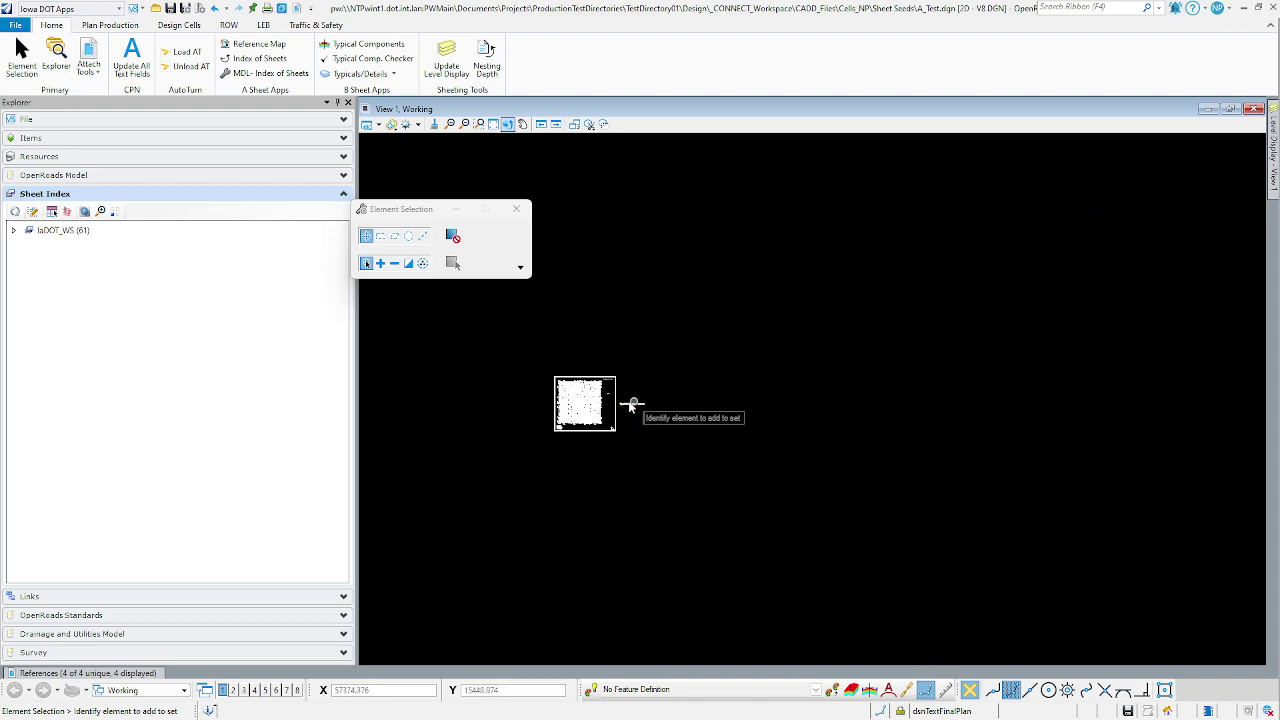
scroll(612, 410, down, 2)
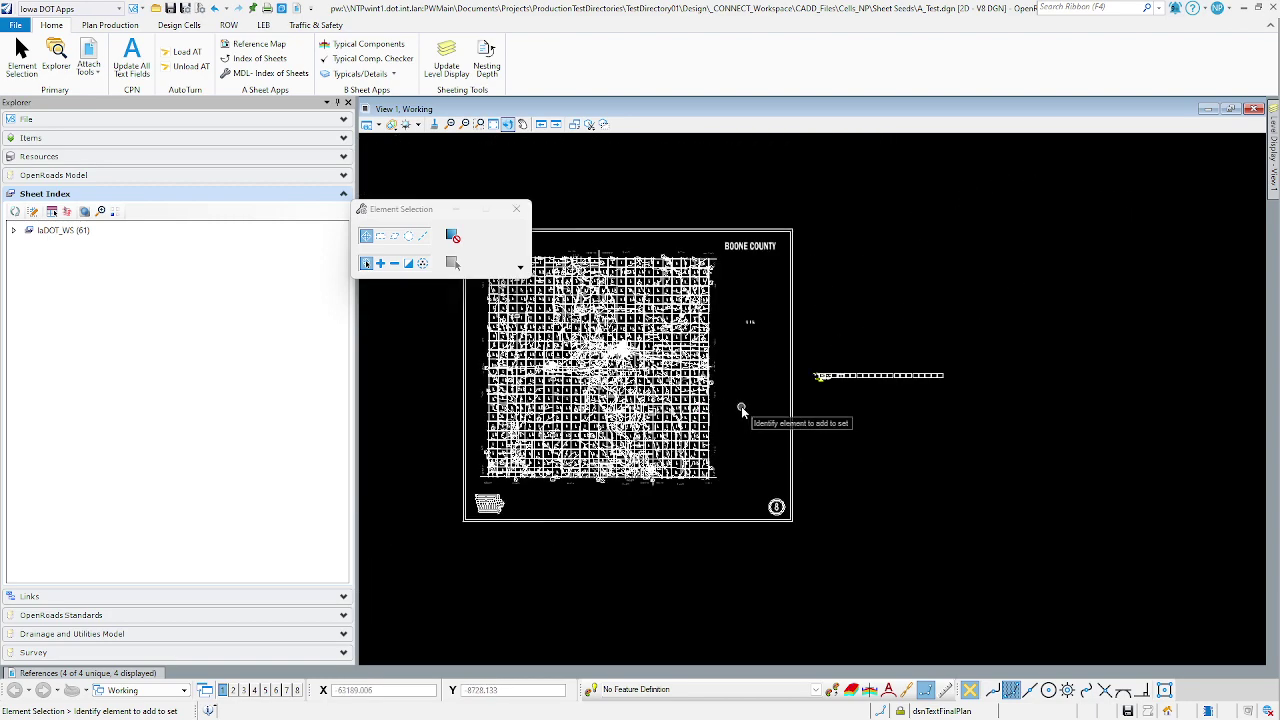
click(98, 675)
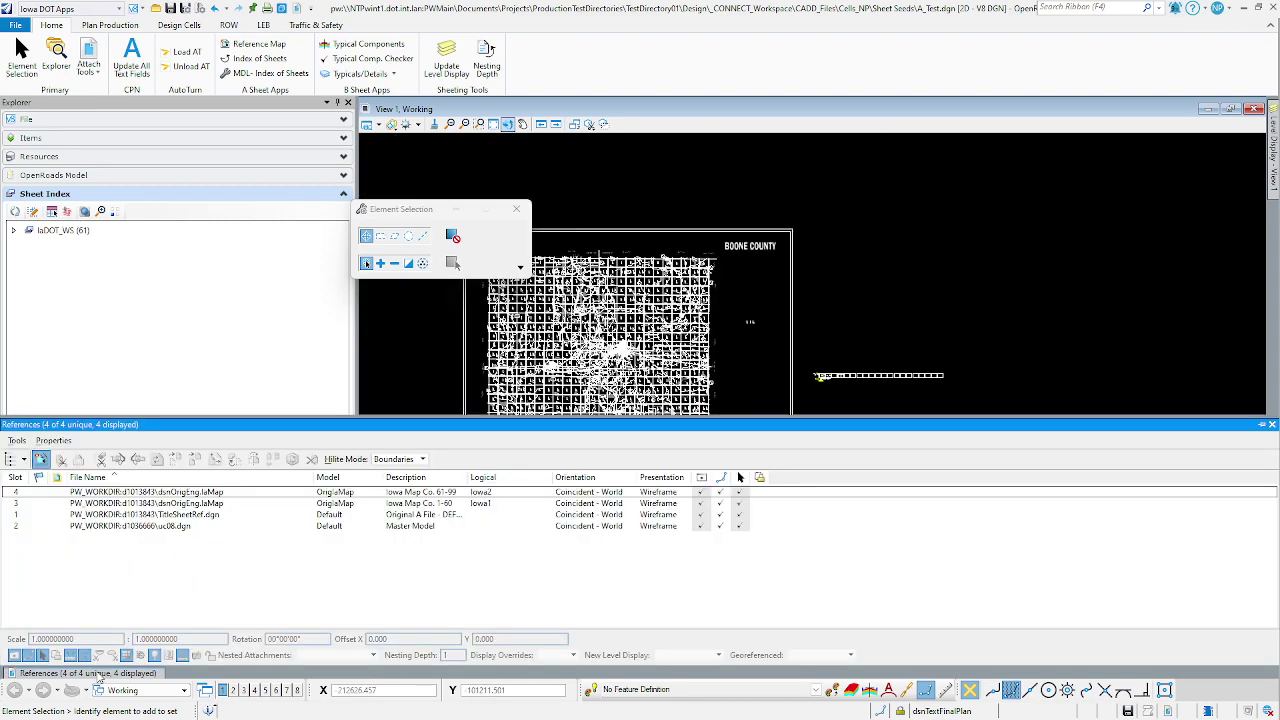
Detach the uc08.dgn reference from the References list and confirm the removal
click(177, 527)
right_click(180, 530)
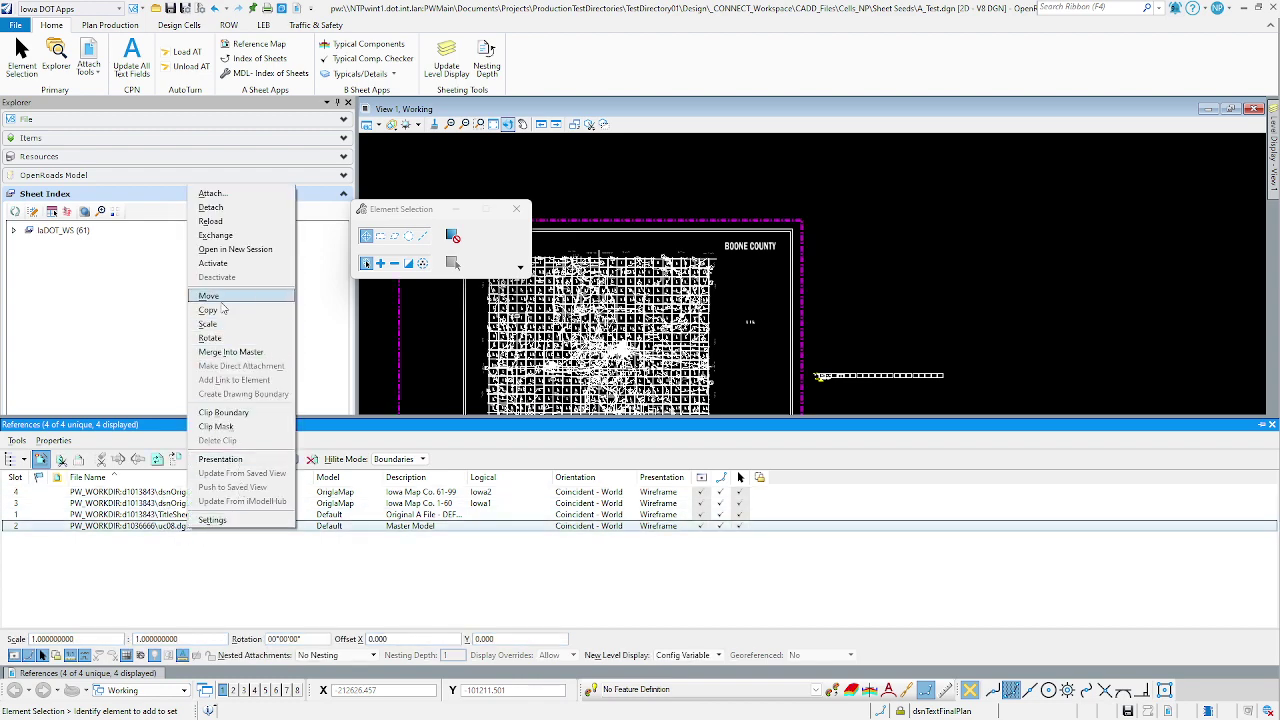
click(249, 210)
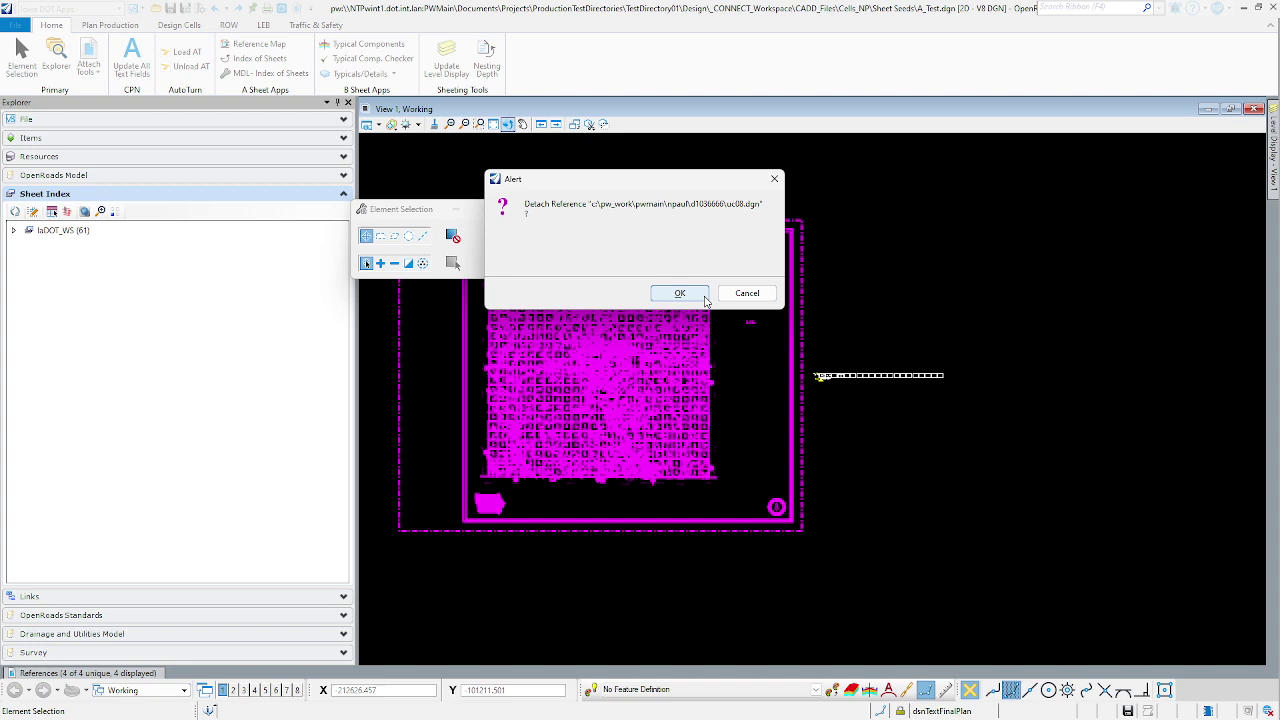
click(680, 293)
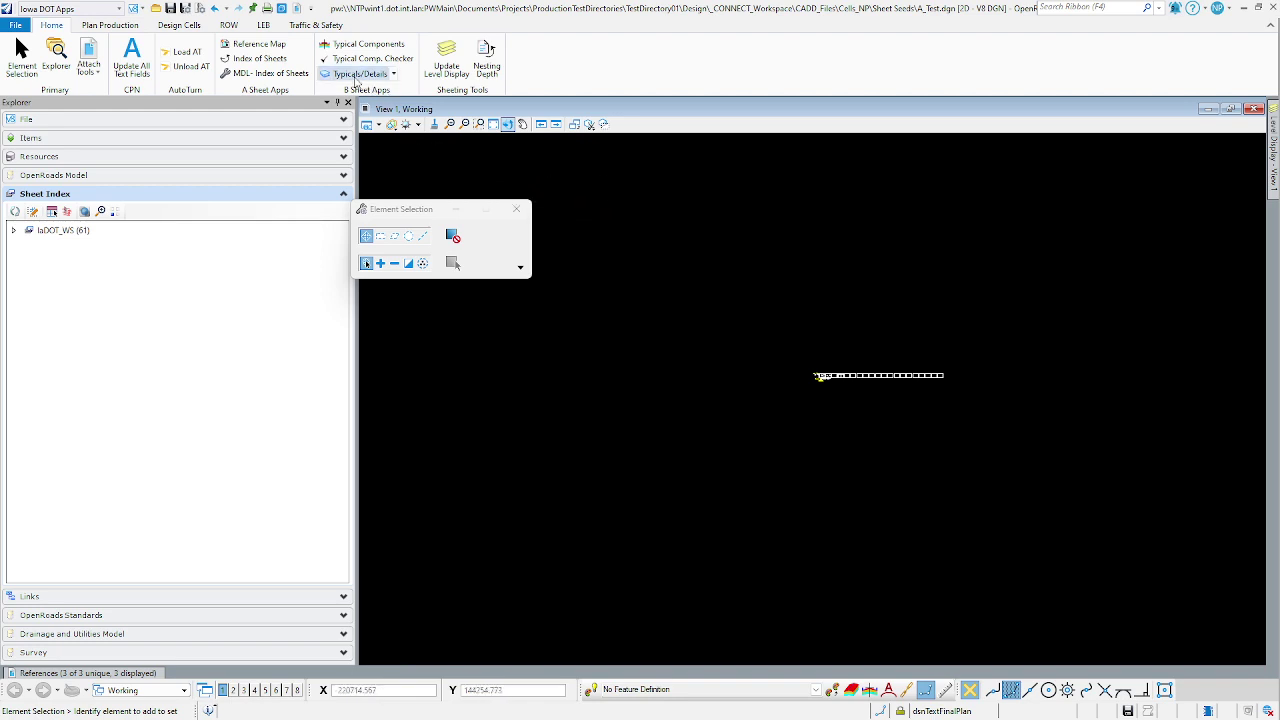
Run Reference Map with county BOONE and city BOONE to copy UN0750.DGN, then close it
click(283, 45)
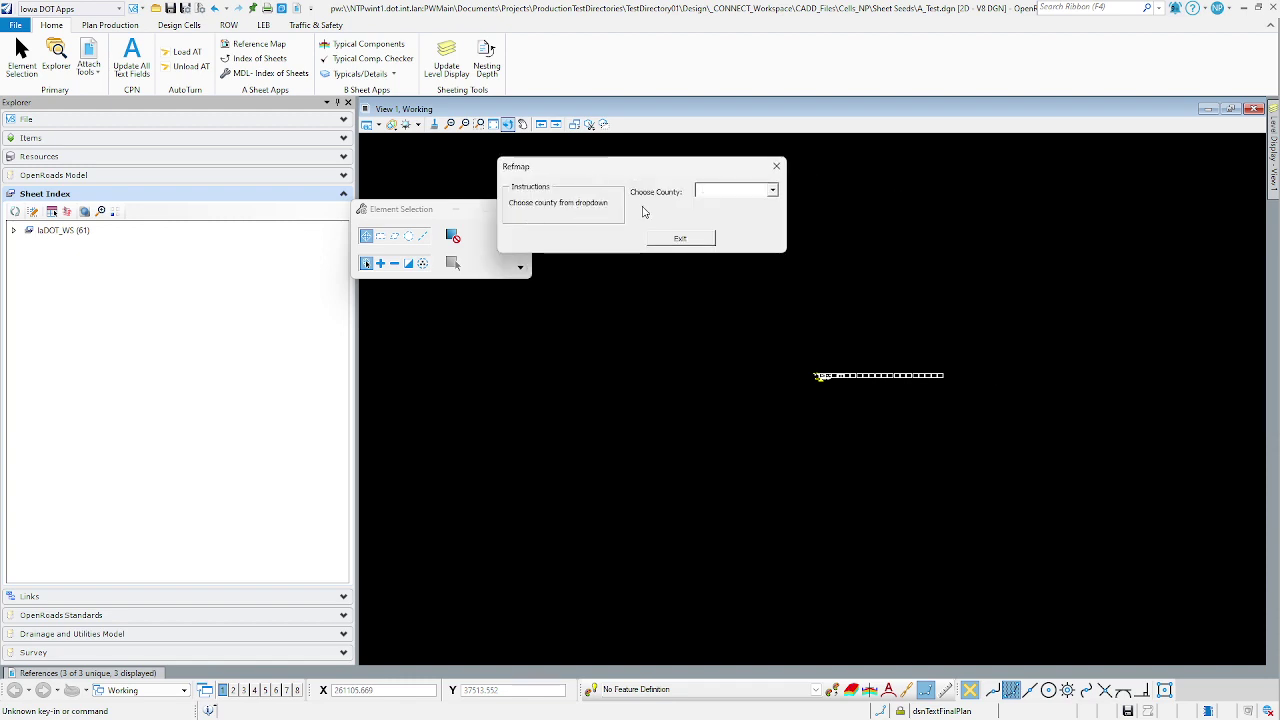
click(769, 192)
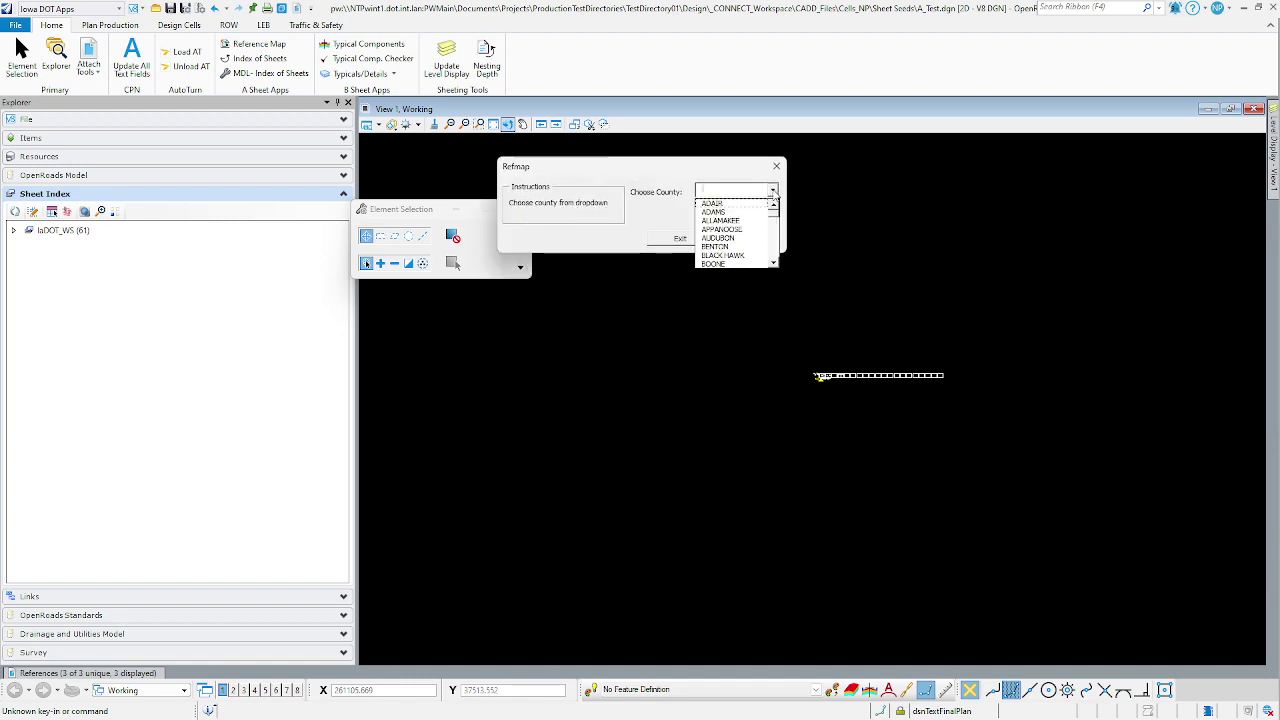
click(728, 264)
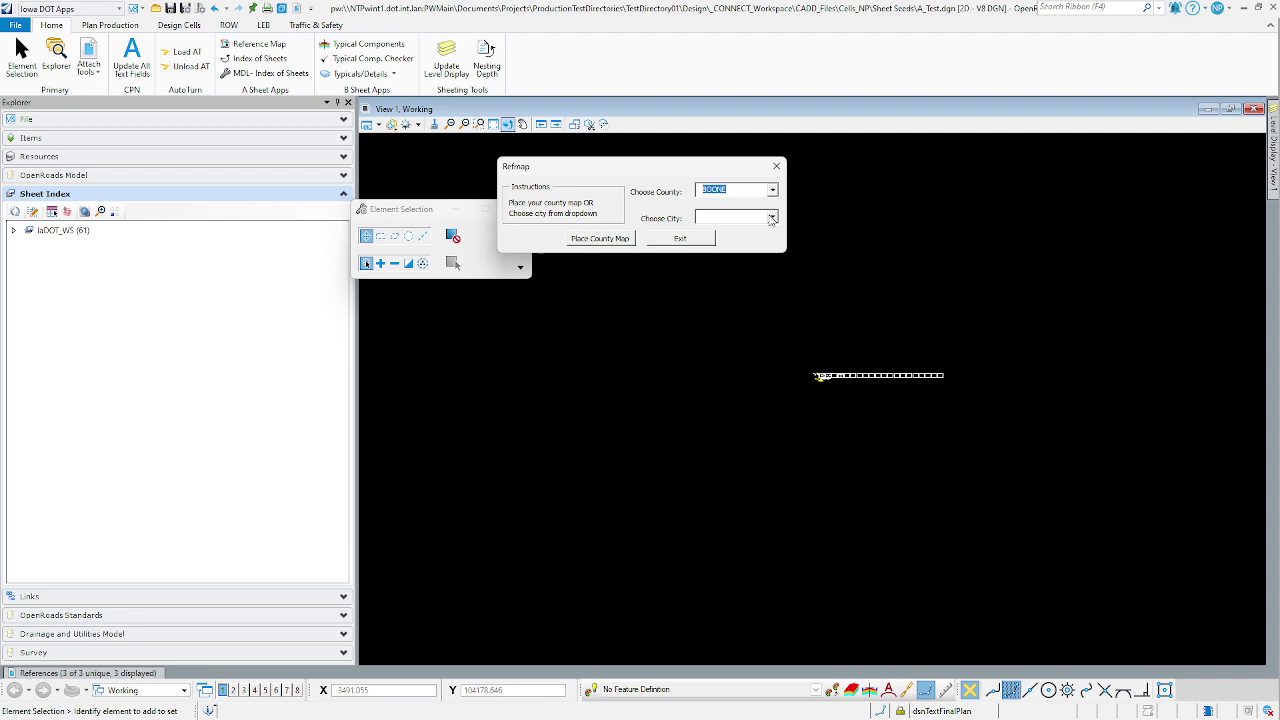
click(770, 217)
click(738, 247)
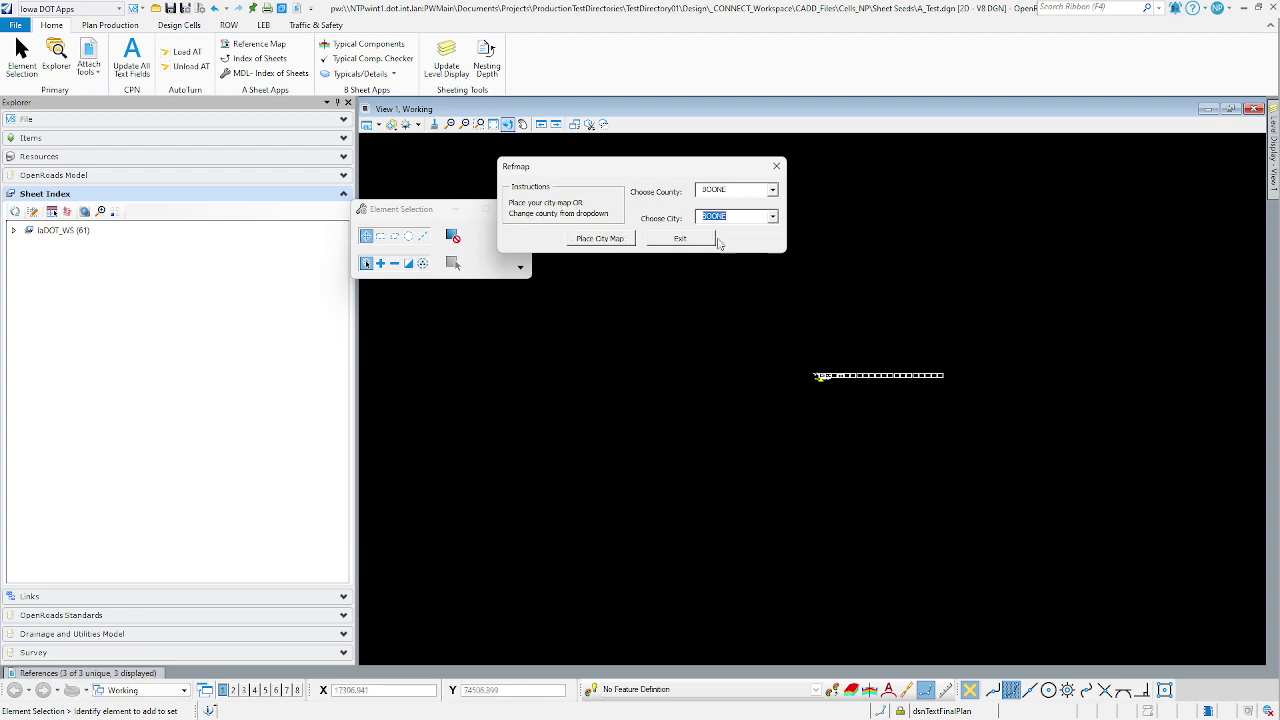
click(611, 240)
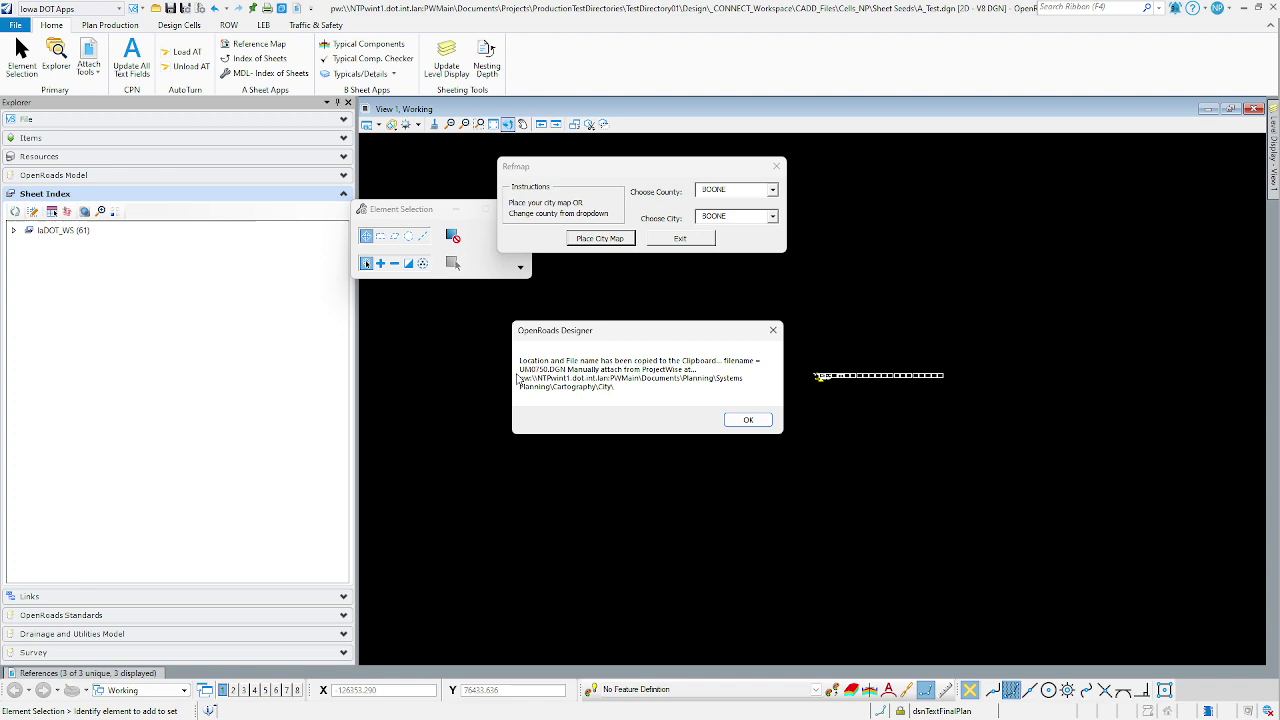
click(748, 420)
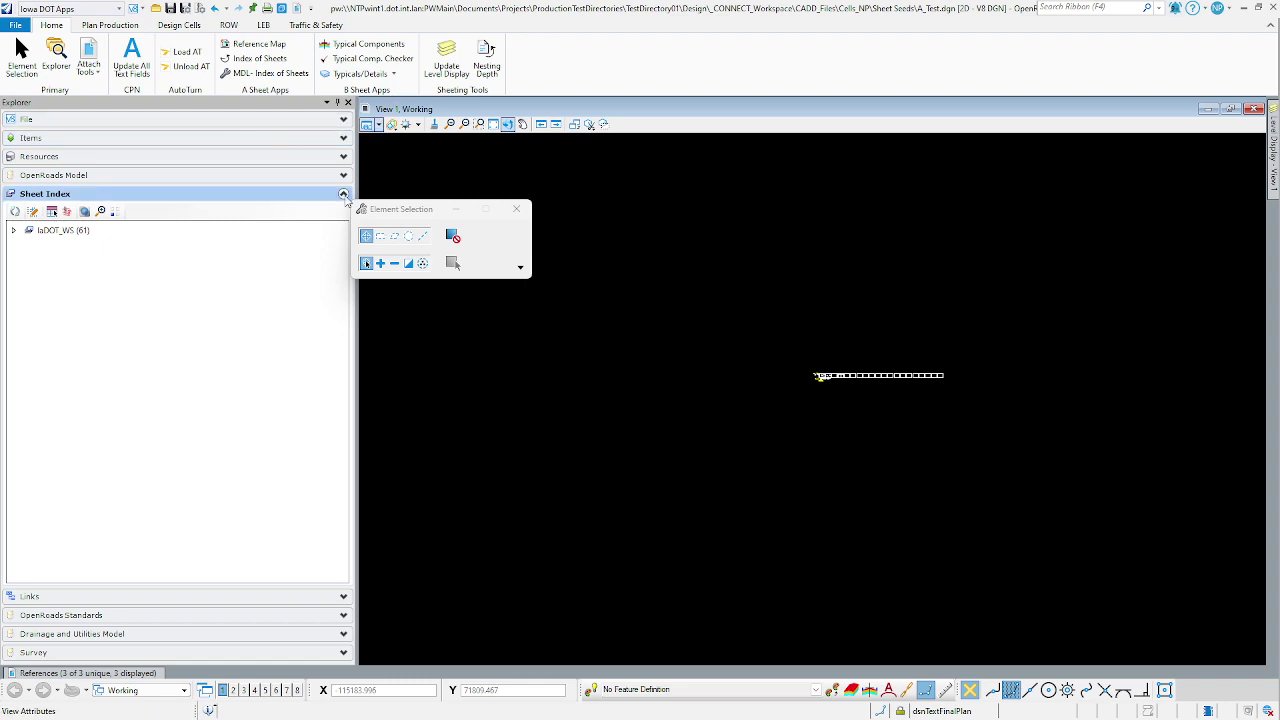
Search Attach Reference for the pasted city map name, then add and confirm the Boone um0750.dgn
click(60, 673)
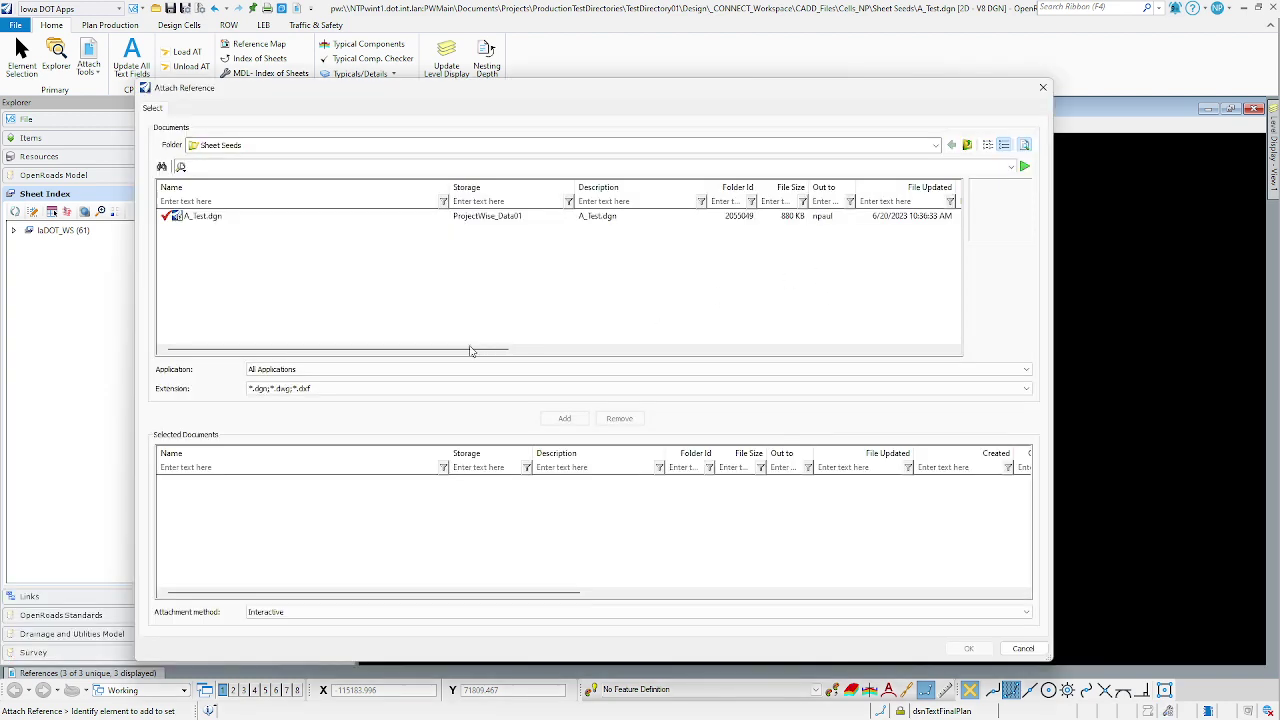
right_click(228, 168)
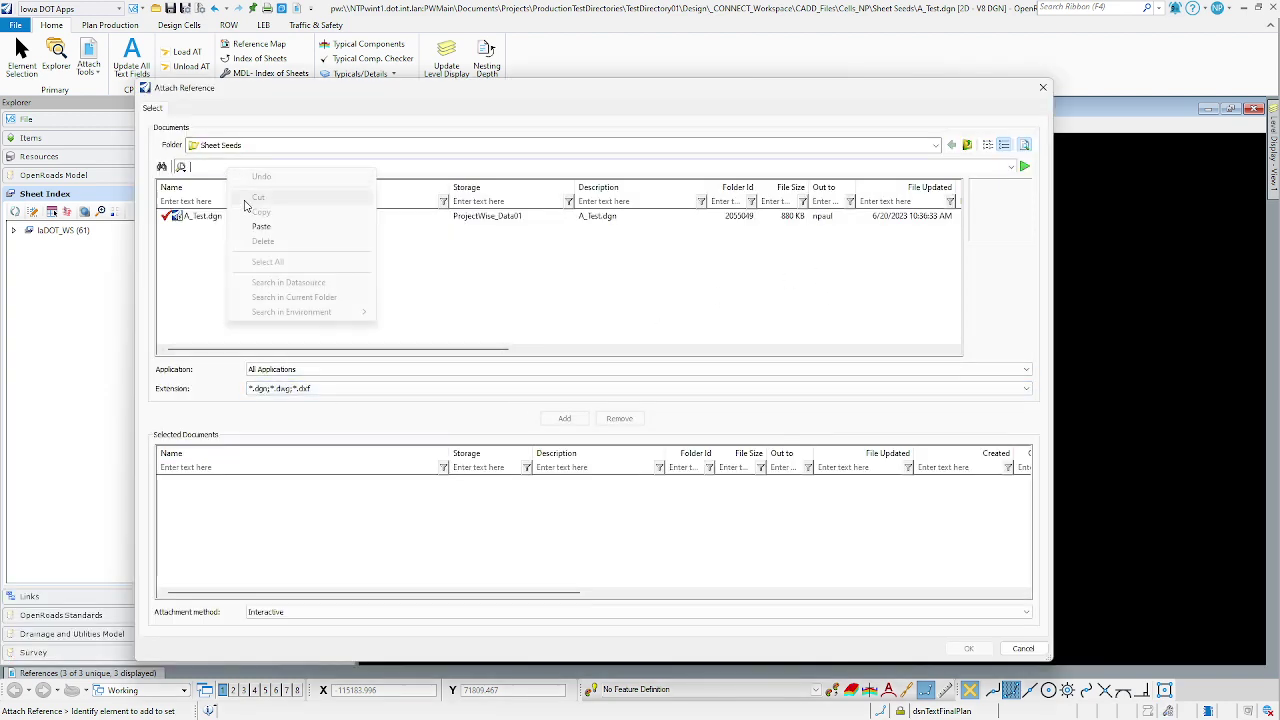
click(262, 229)
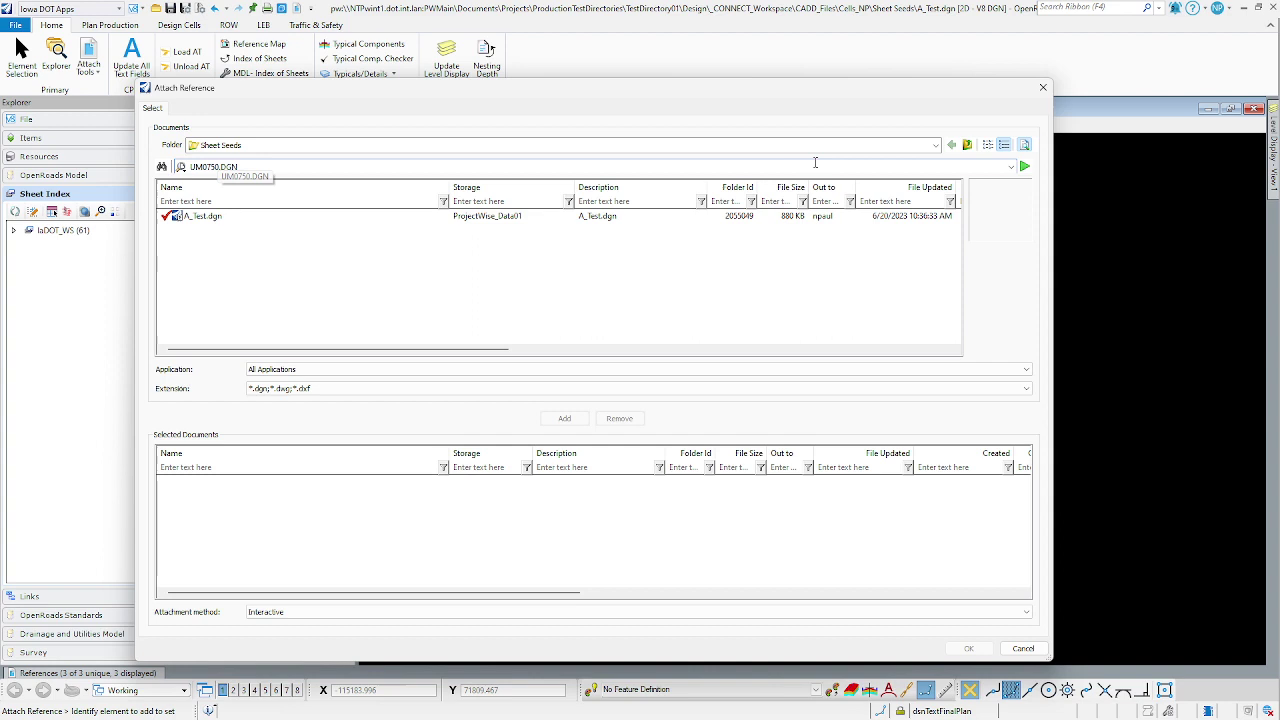
click(1023, 167)
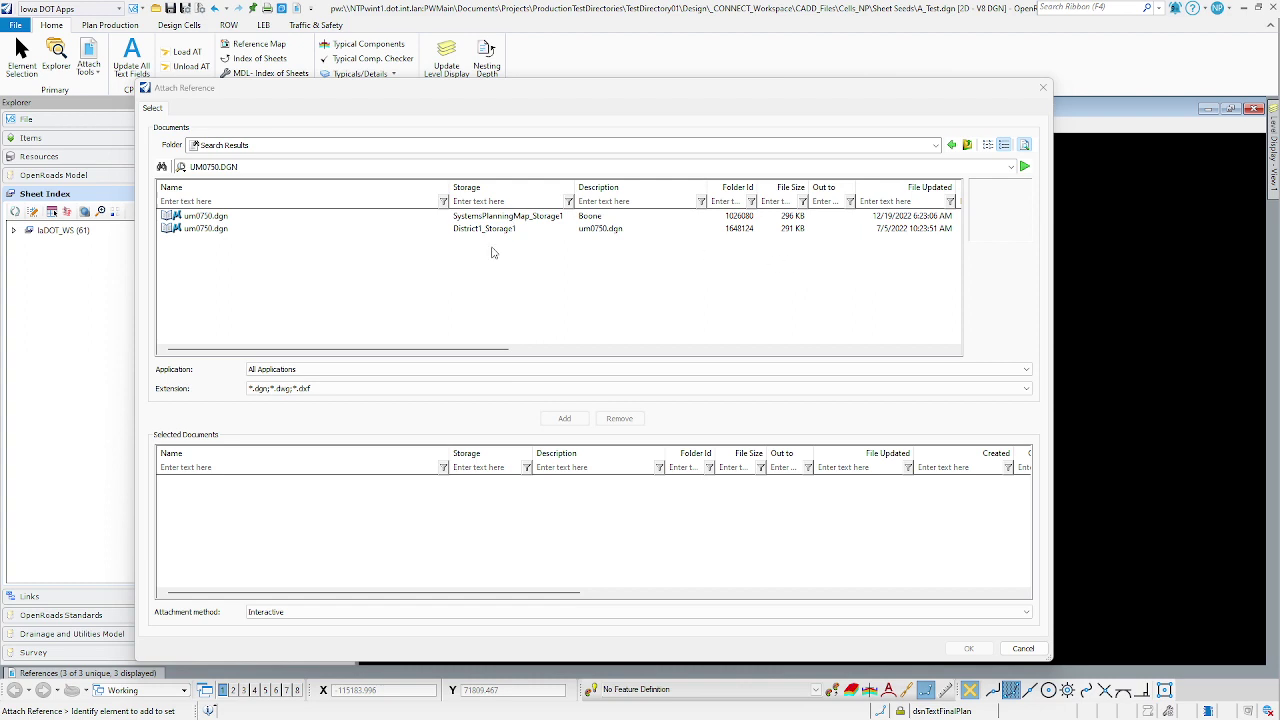
click(516, 217)
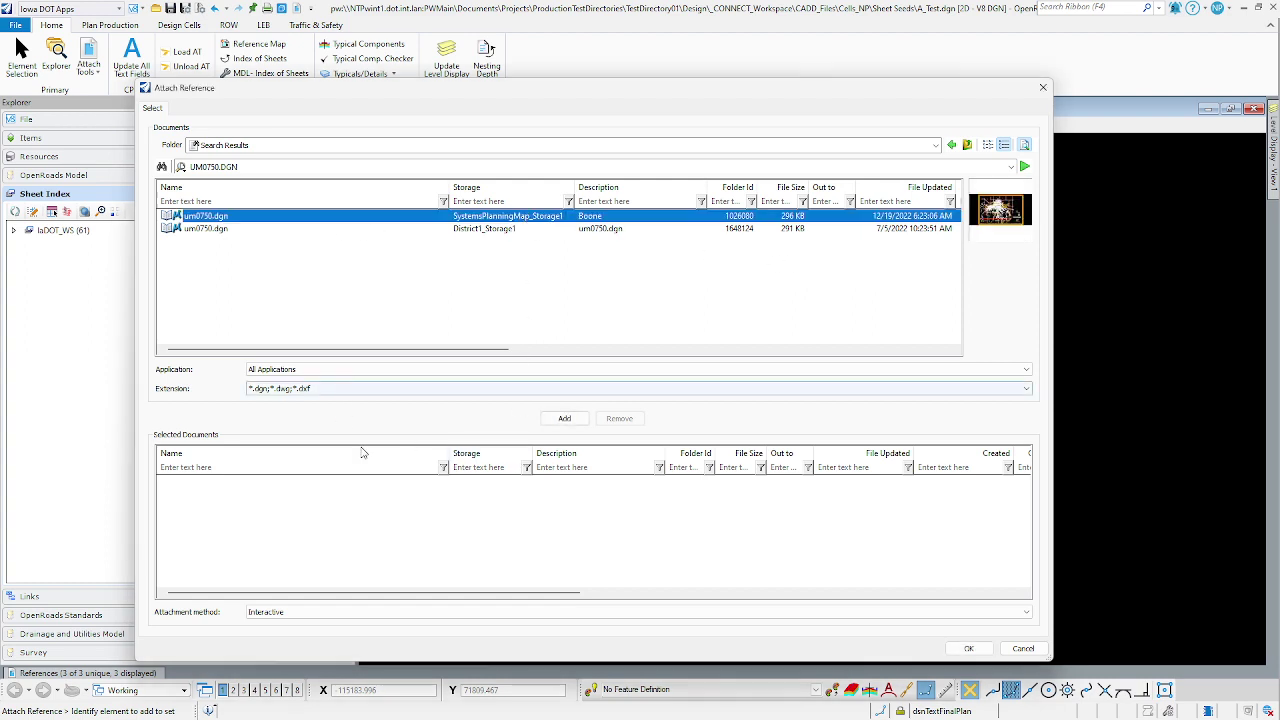
click(562, 419)
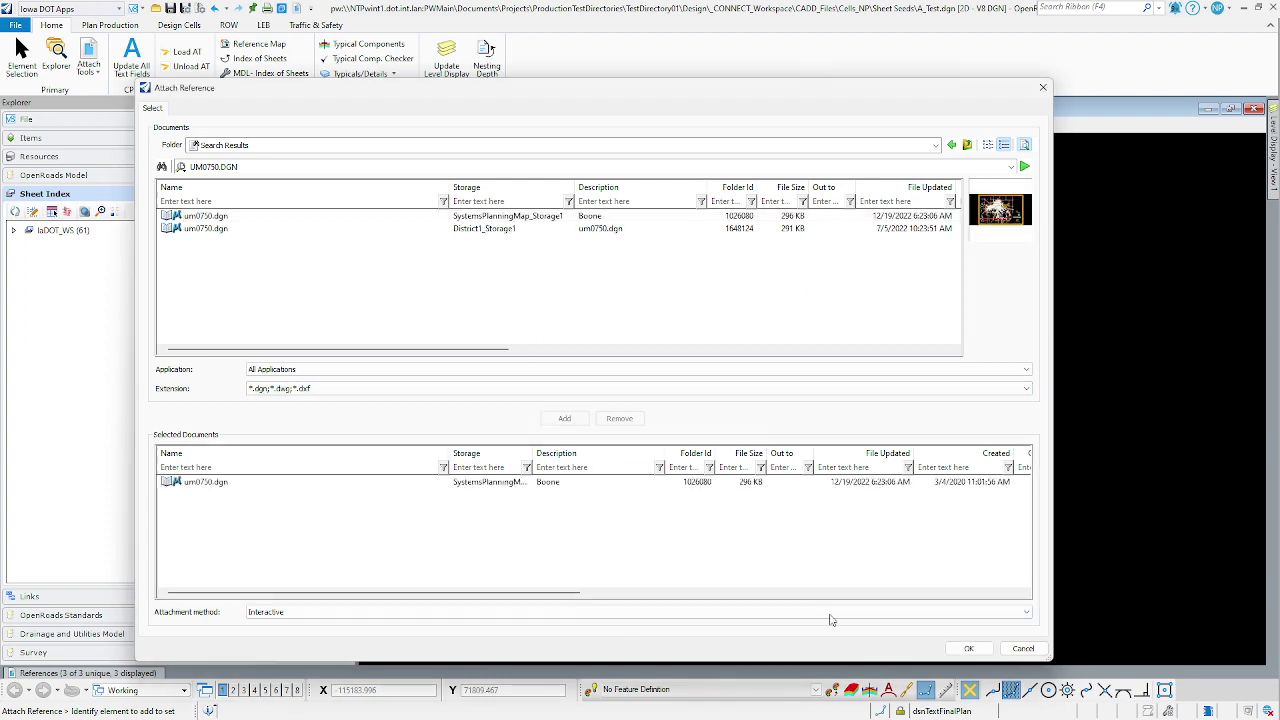
click(967, 648)
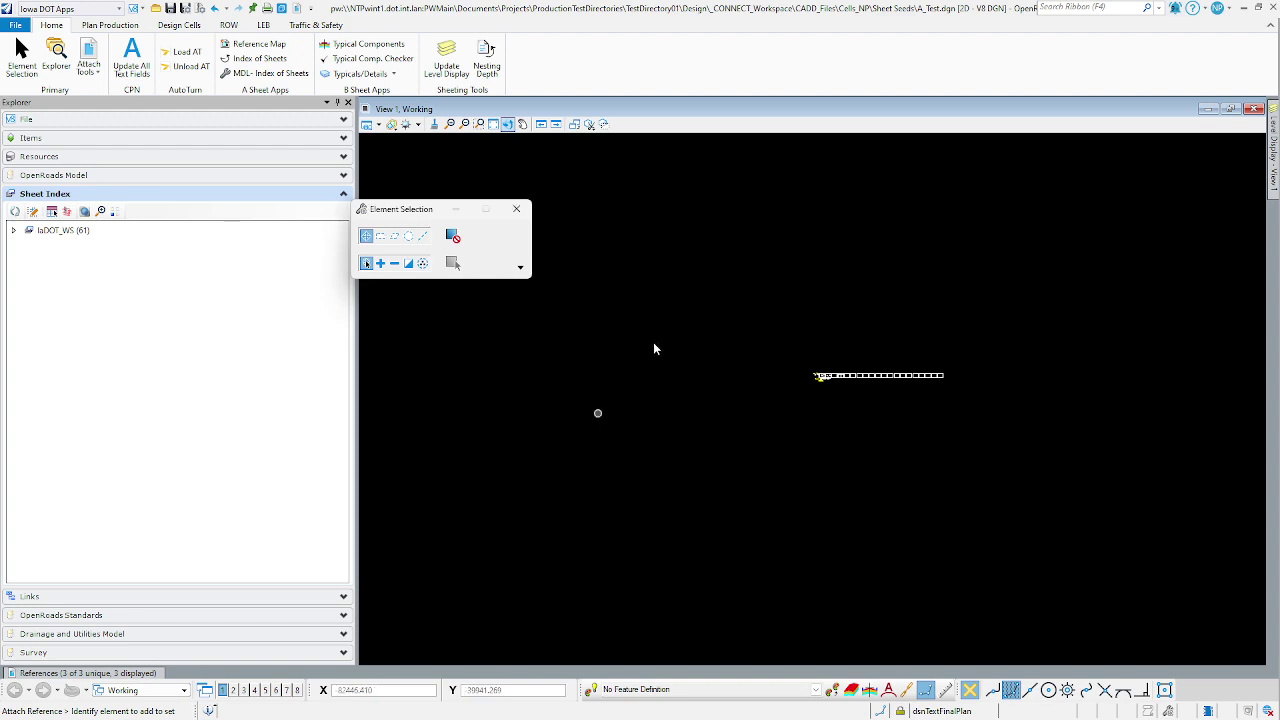
Attach um0750.dgn with the Default model, accept the units warning, and fit the view
click(543, 153)
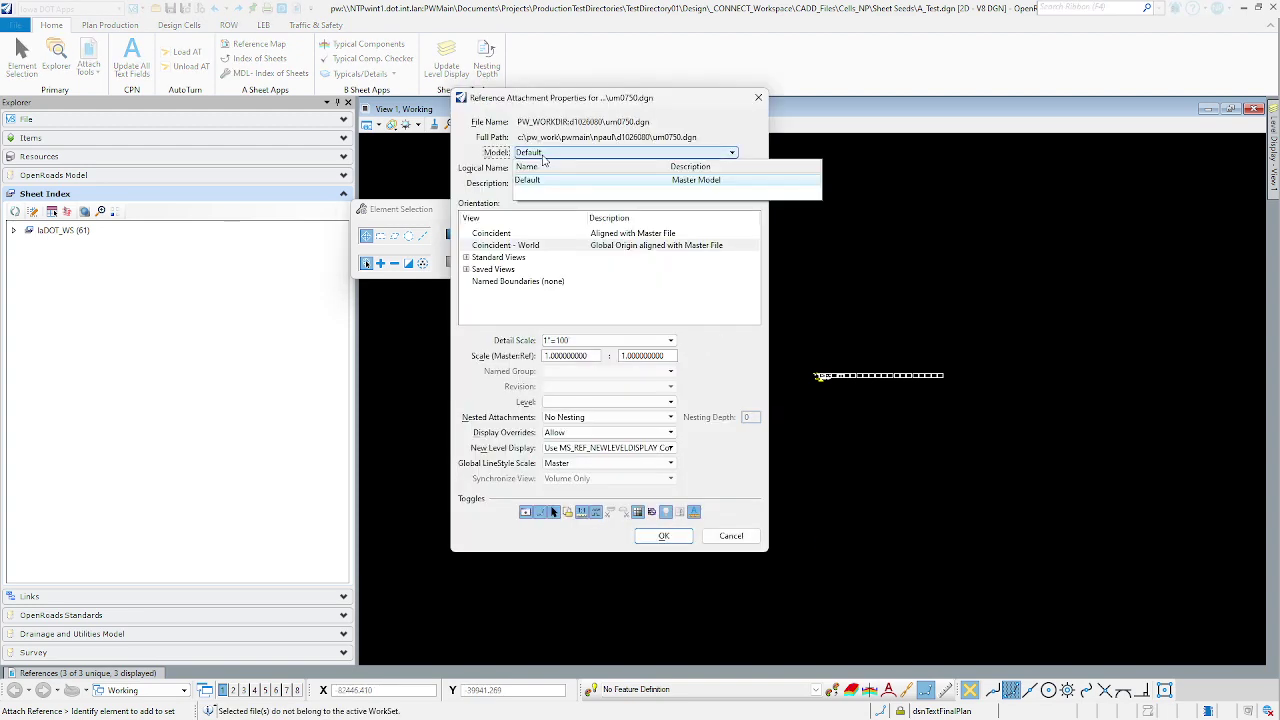
click(545, 180)
click(665, 536)
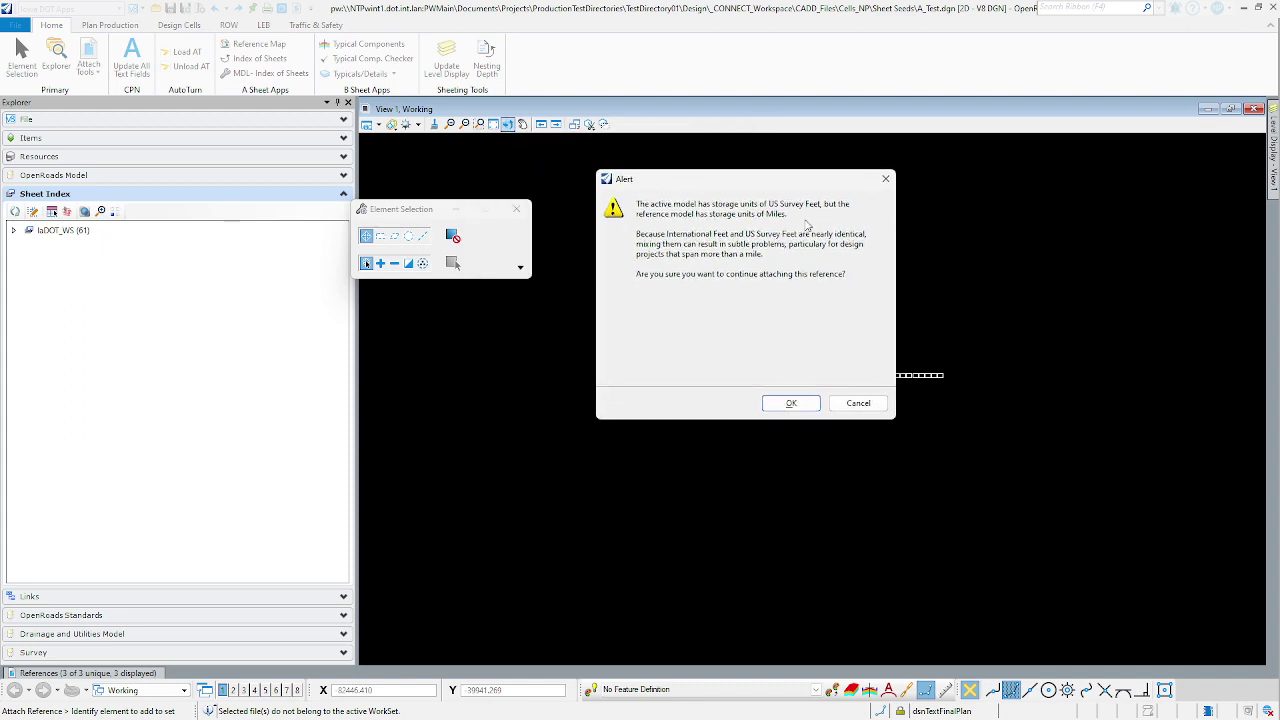
click(790, 404)
click(493, 125)
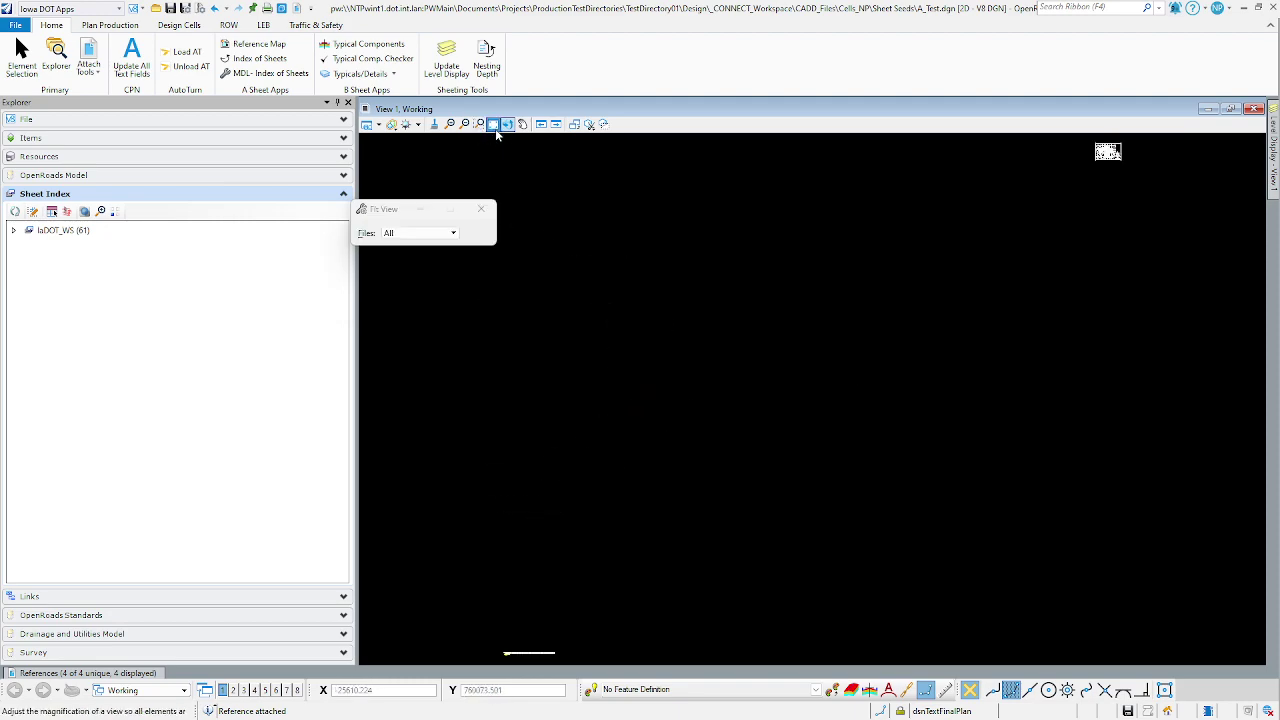
click(629, 363)
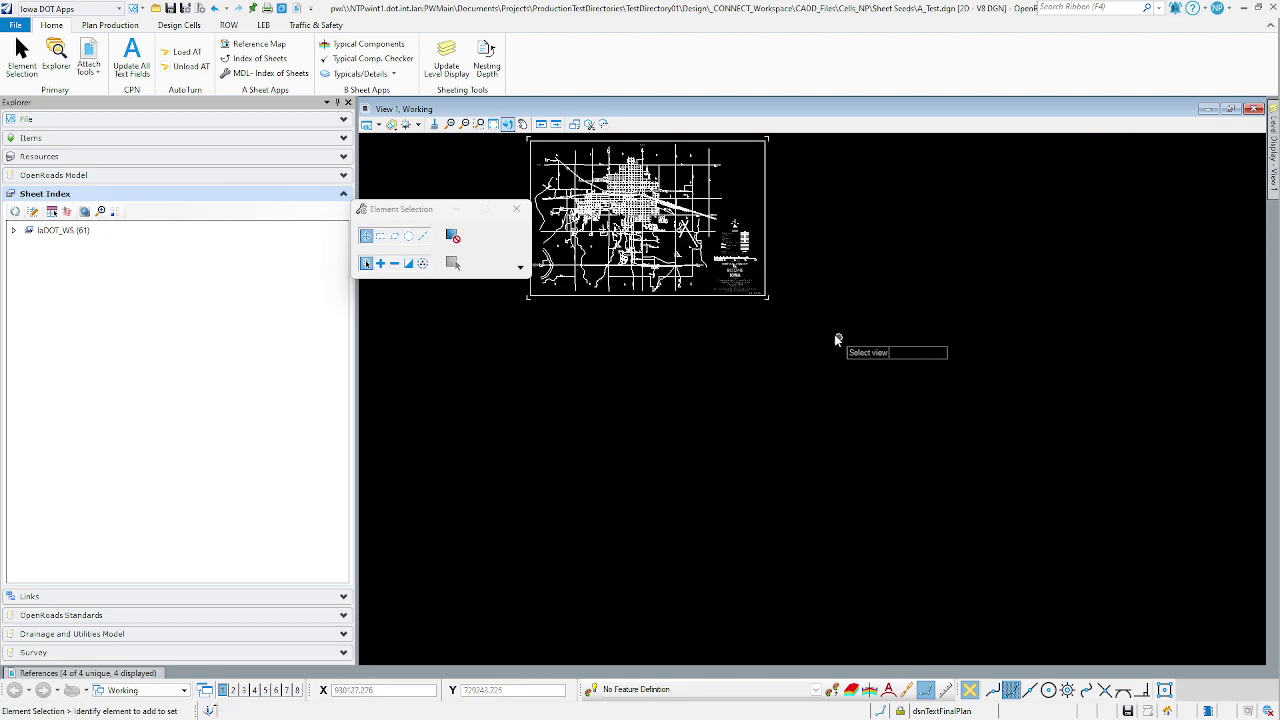
click(837, 340)
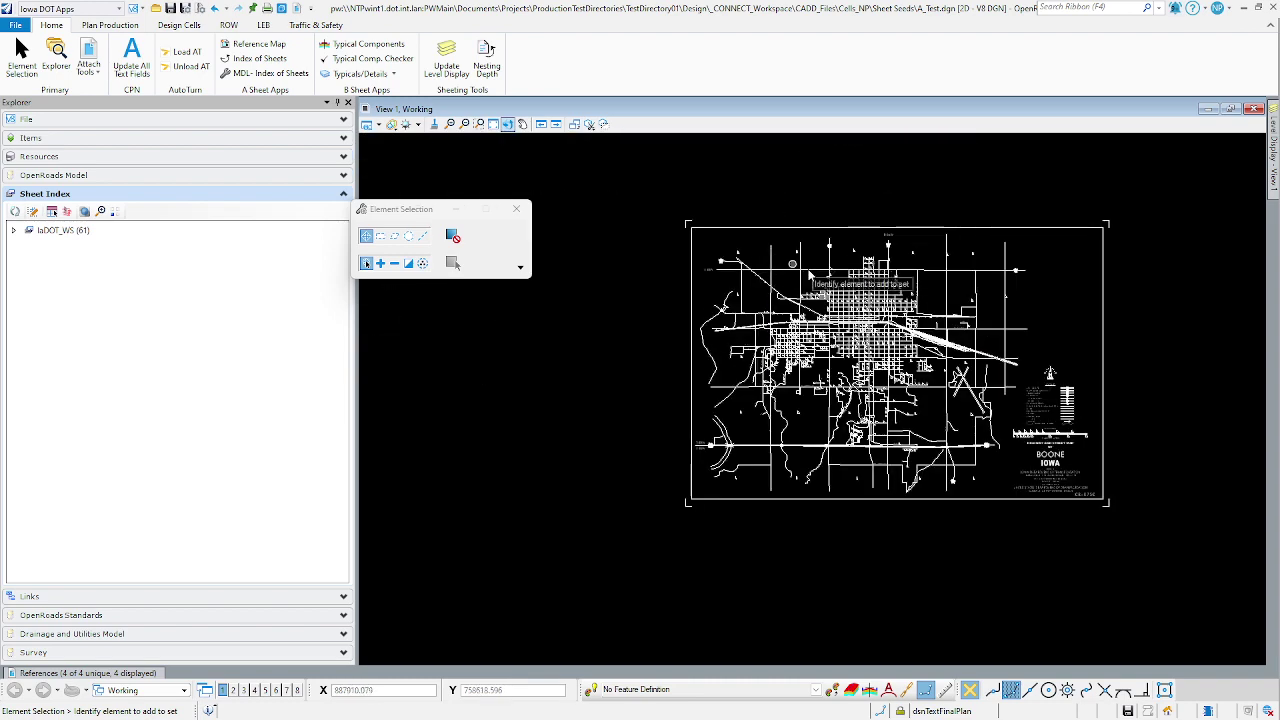
scroll(808, 273, up, 2)
scroll(800, 290, down, 3)
scroll(780, 322, down, 4)
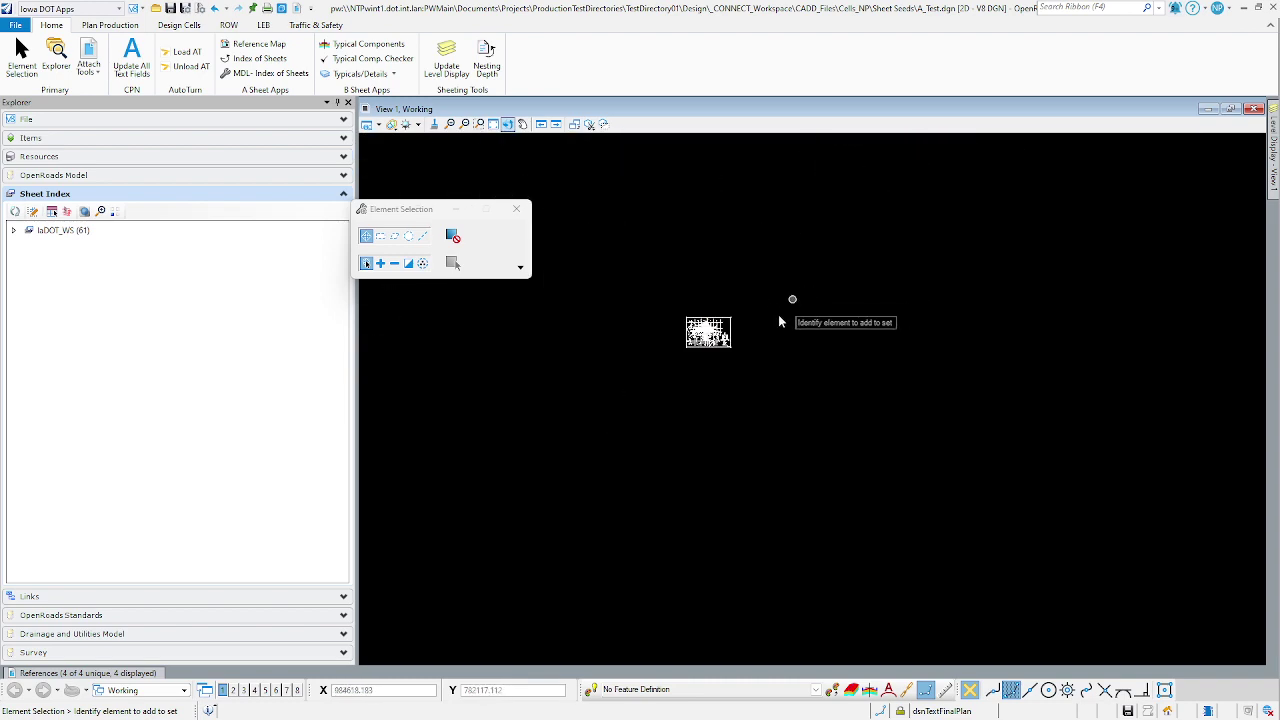
scroll(778, 330, down, 3)
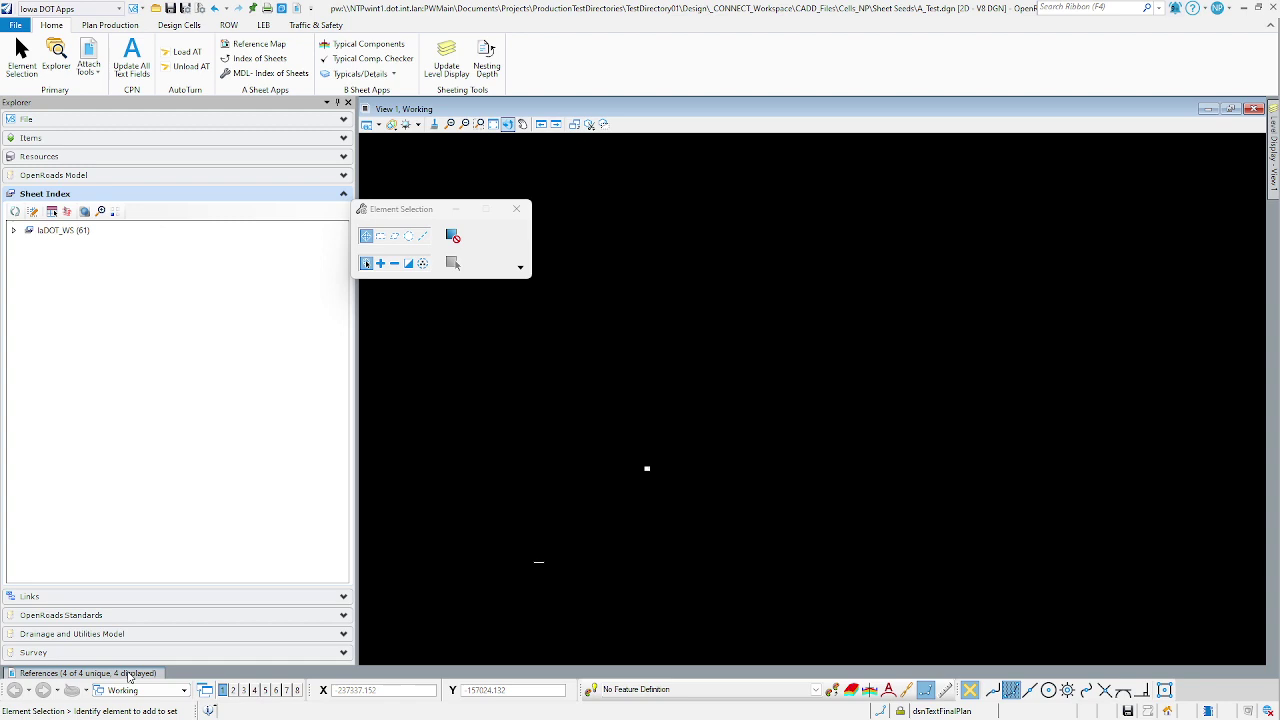
Move the um0750.dgn reference from a base point to just above the sheet borders
click(128, 673)
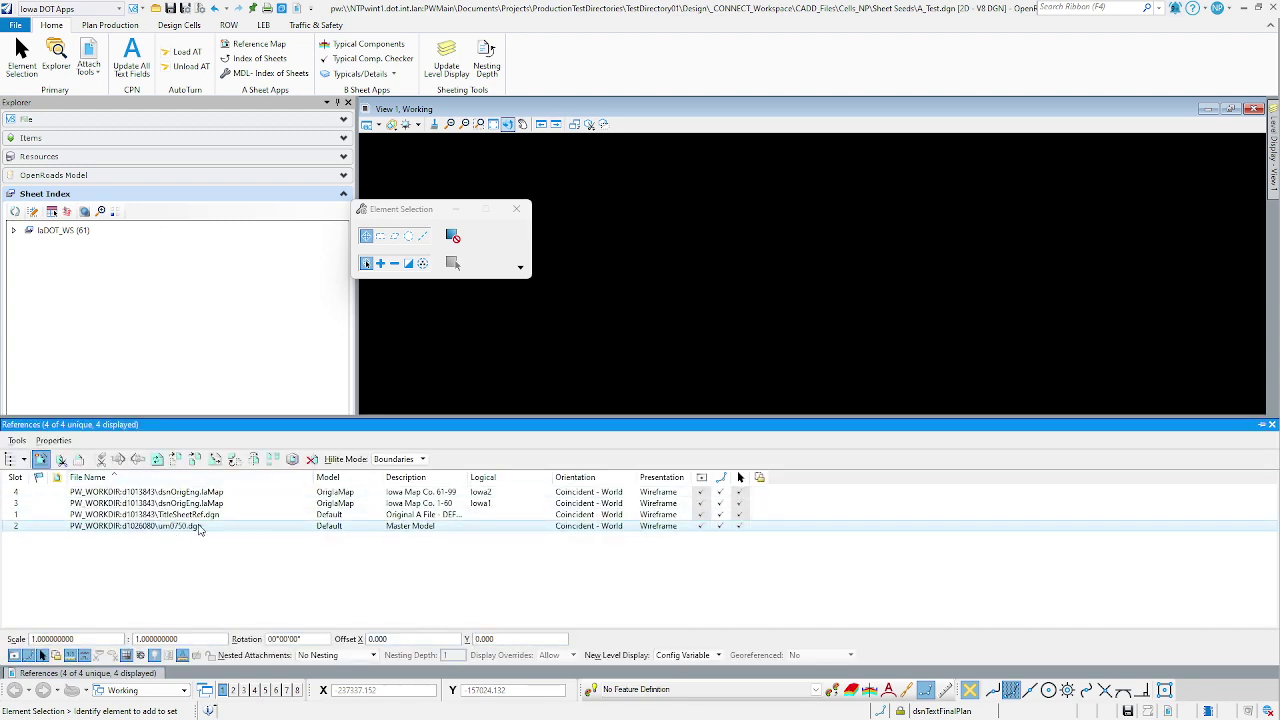
click(177, 458)
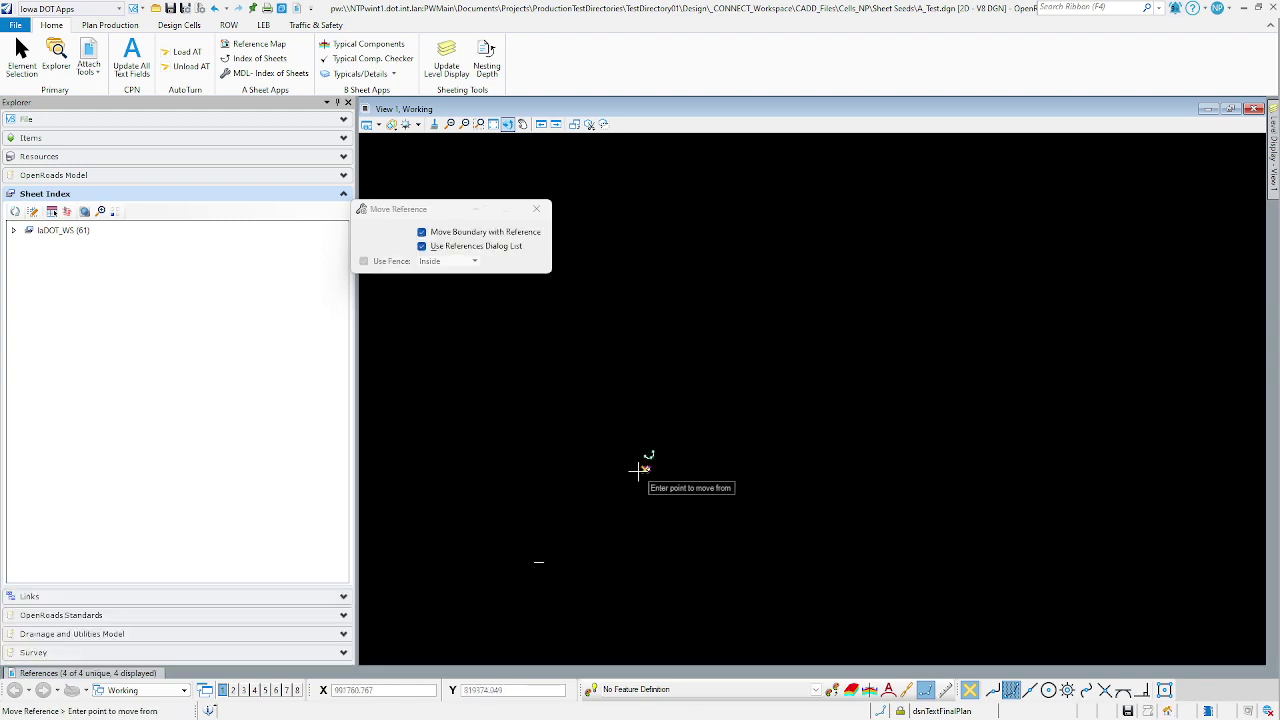
click(557, 551)
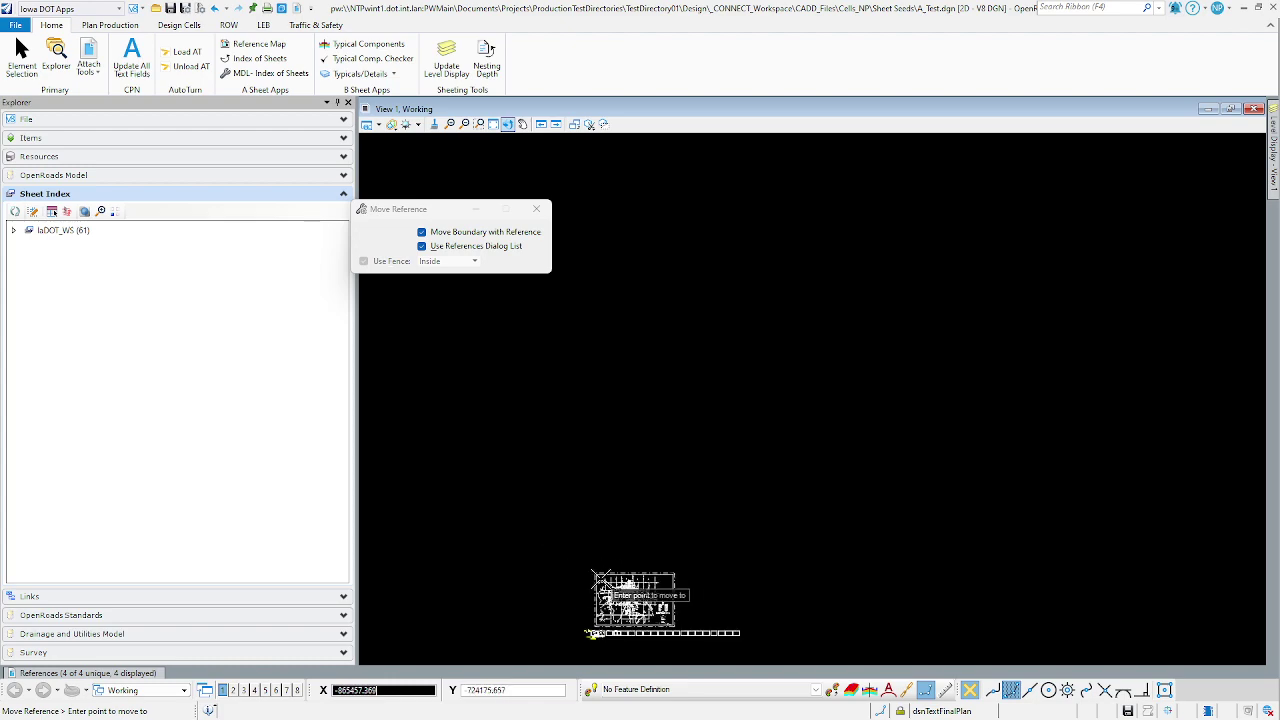
click(606, 568)
Centre the moved city map in view and shift the Element Selection panel off it
middle_drag(631, 537, 683, 317)
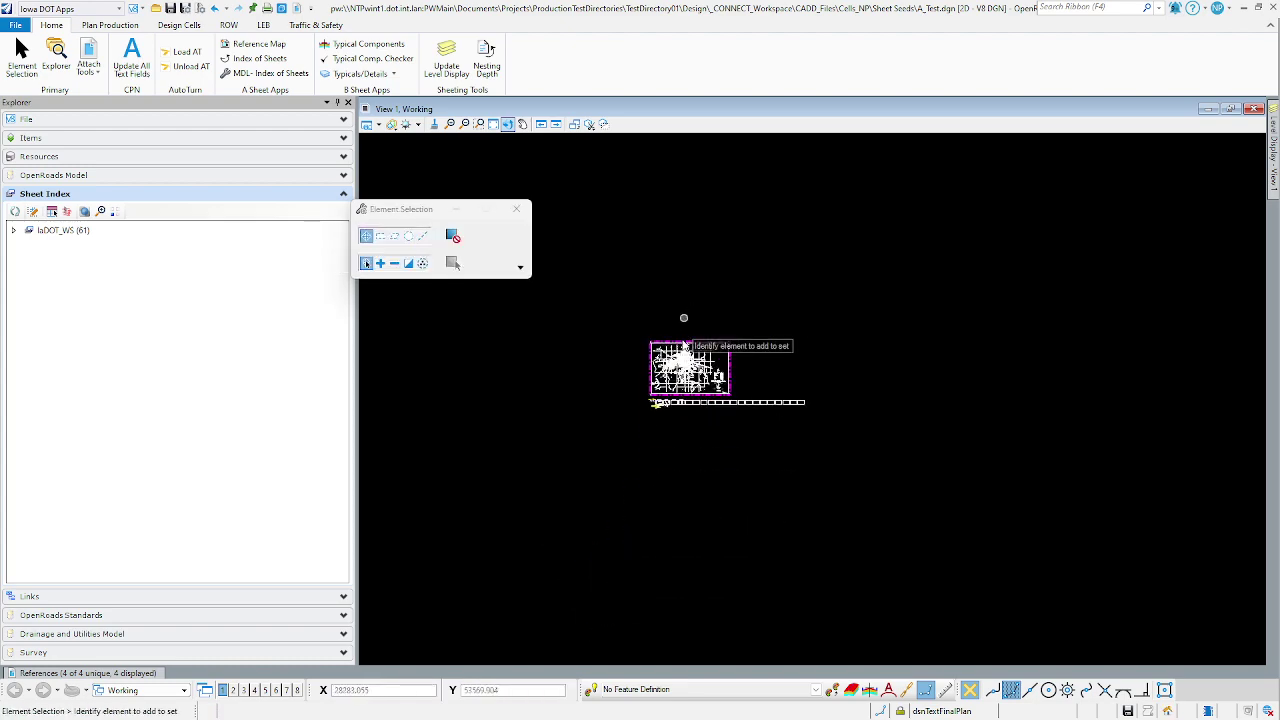
scroll(683, 330, up, 5)
middle_drag(695, 455, 714, 318)
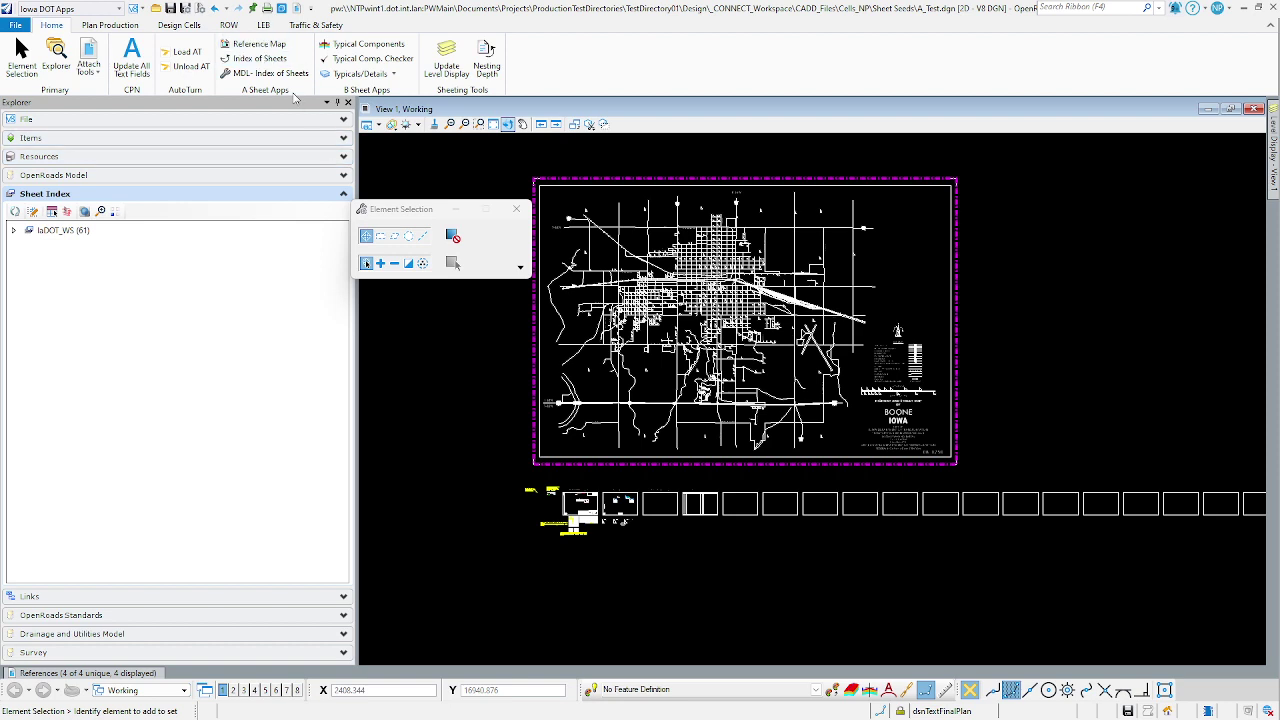
drag(390, 207, 1038, 220)
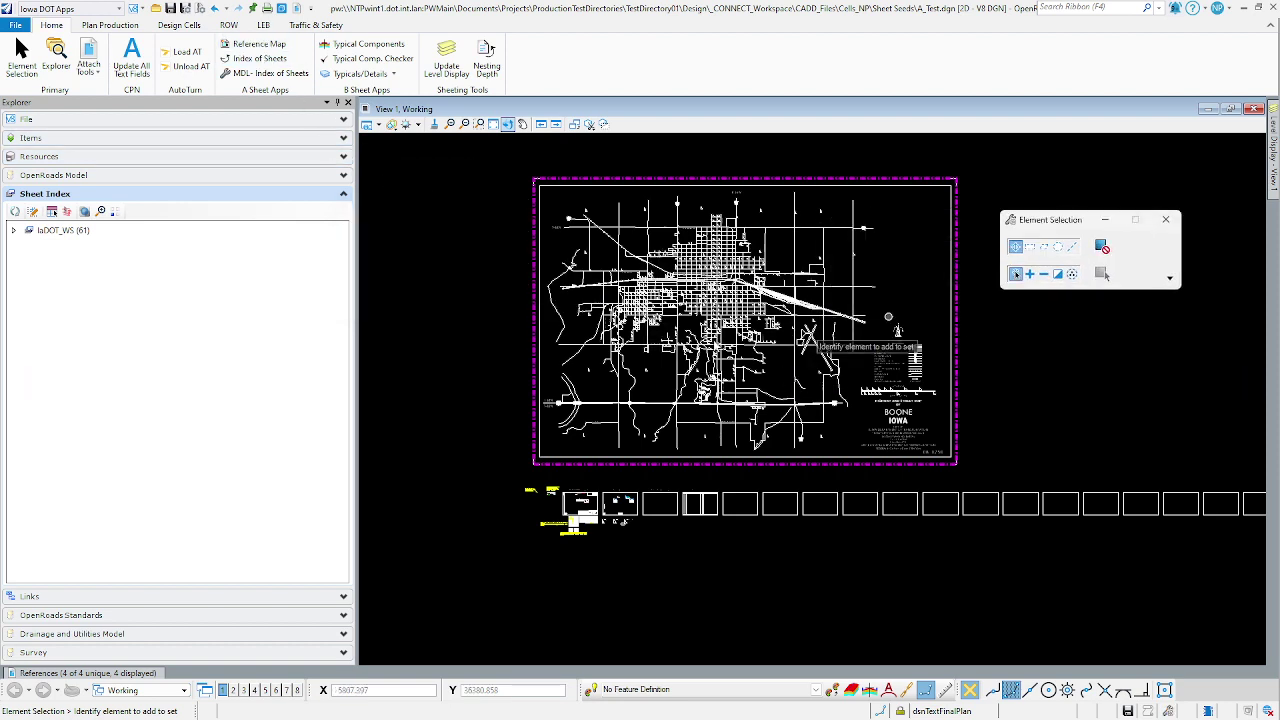